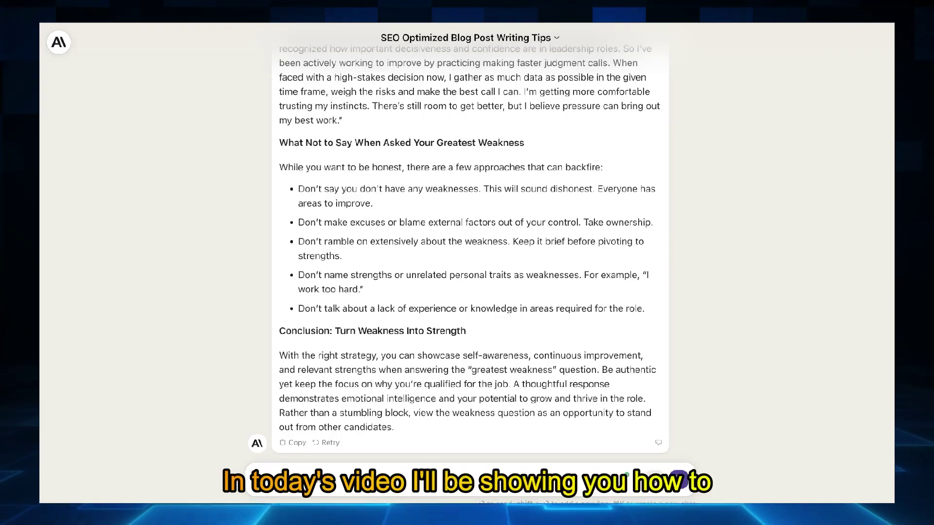
pyautogui.scroll(20, 495, 195)
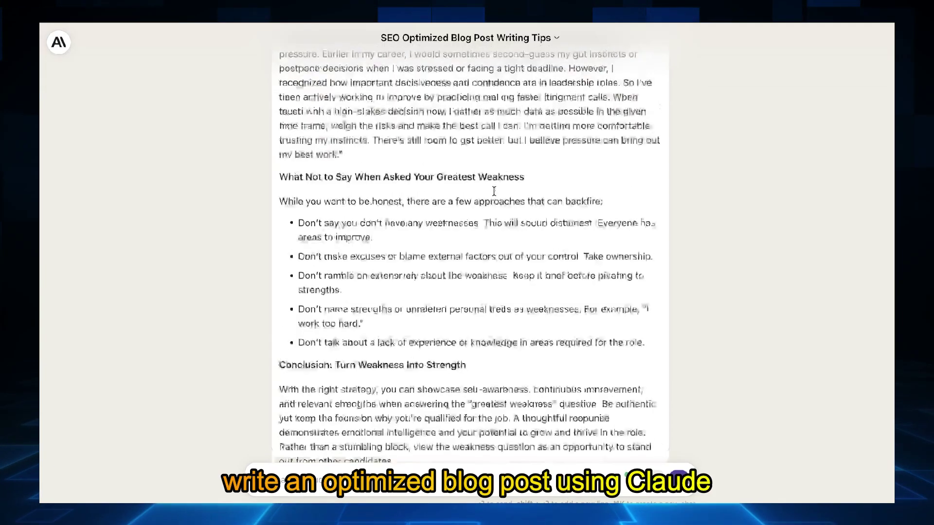
pyautogui.scroll(20, 495, 195)
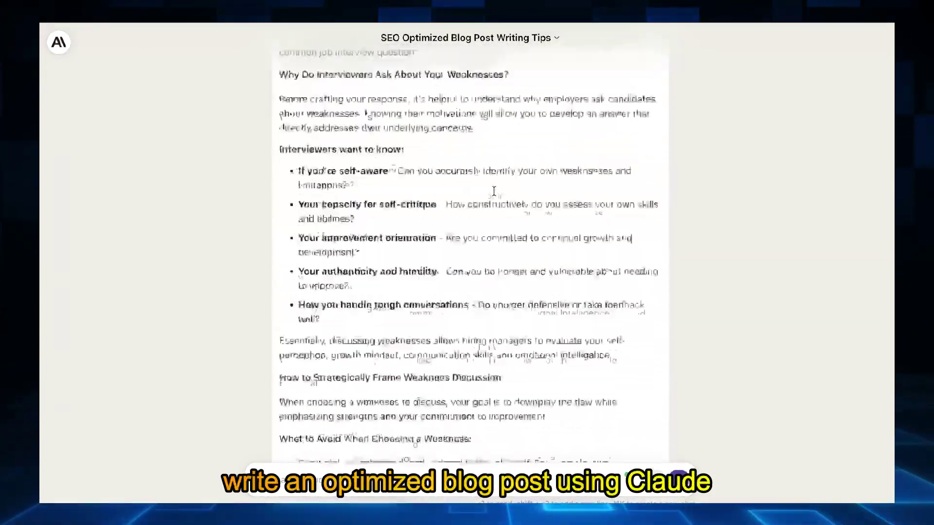
pyautogui.scroll(-3, 495, 195)
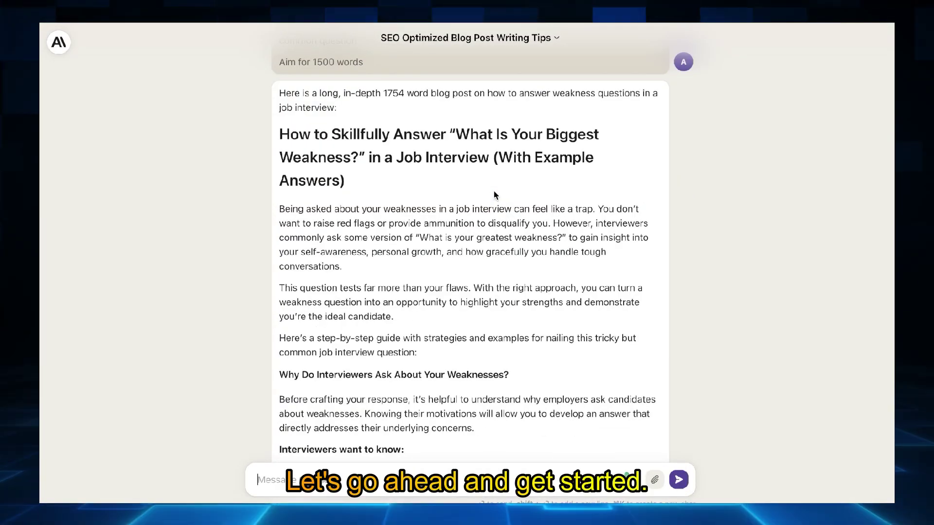
pyautogui.scroll(-1, 493, 192)
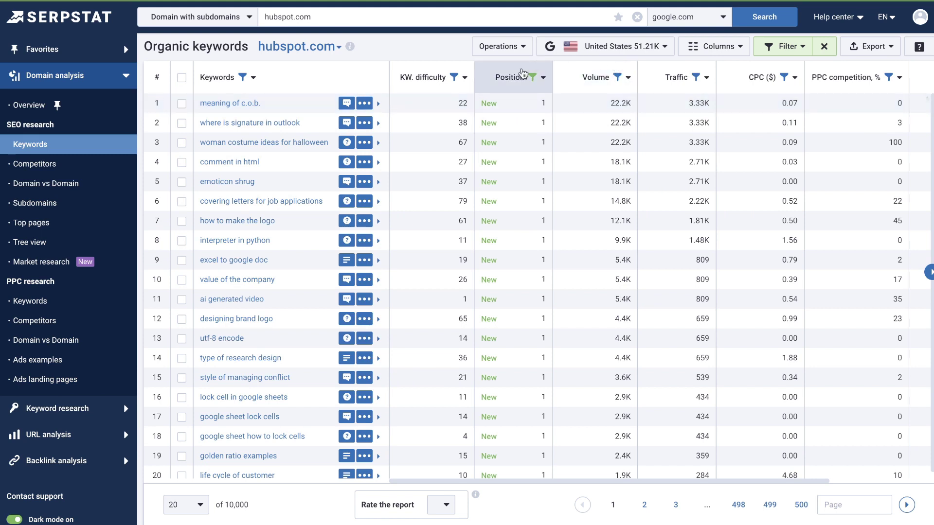
# Examine hubspot.com's new position-one organic keywords in Serpstat, comparing their difficulty, search volume and traffic
pyautogui.scroll(-1, 504, 131)
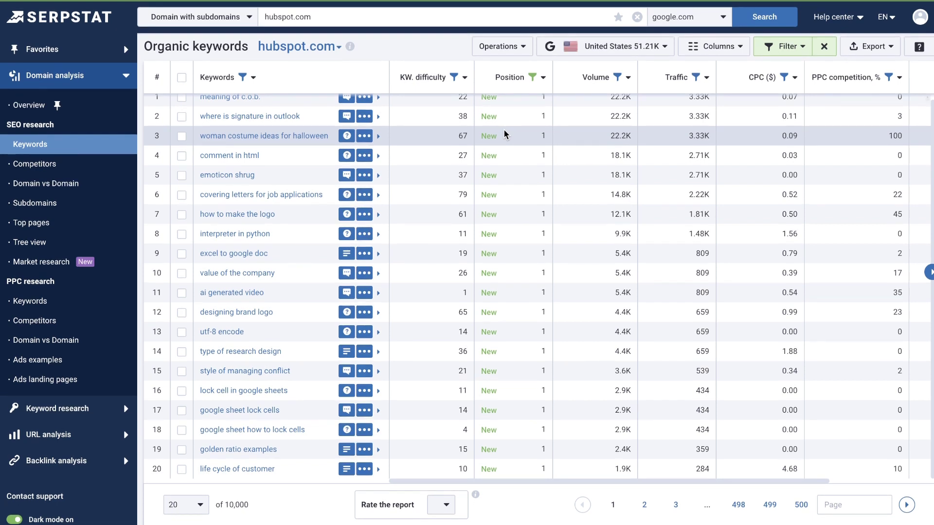
pyautogui.scroll(1, 504, 134)
pyautogui.moveTo(343, 105)
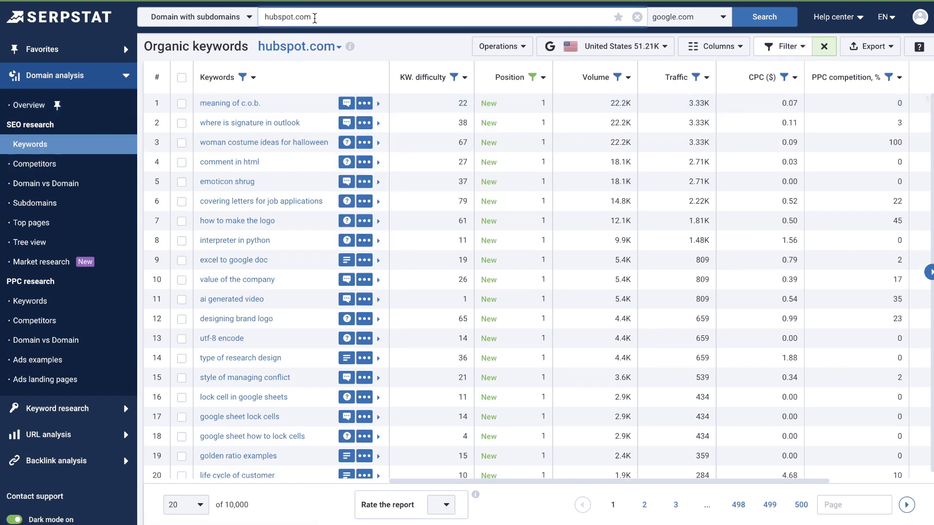
pyautogui.moveTo(87, 154)
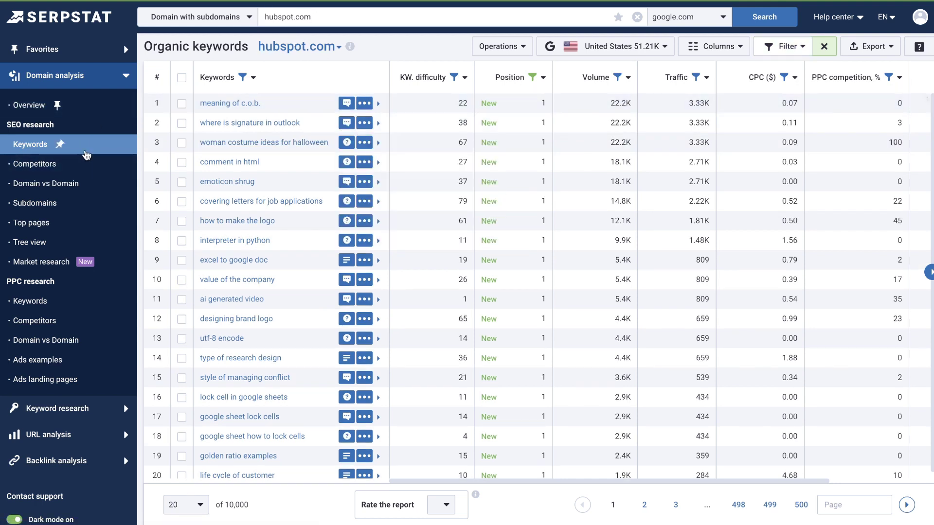
pyautogui.scroll(-1, 506, 140)
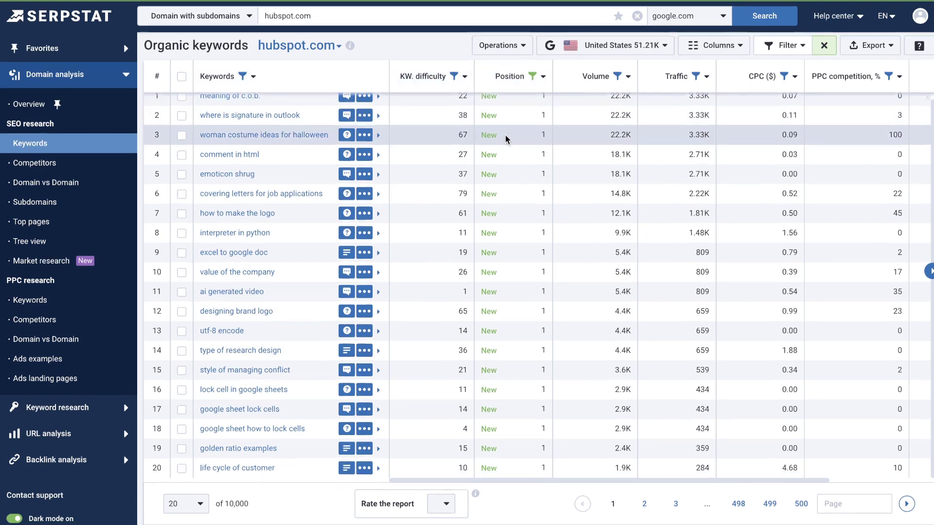
pyautogui.scroll(1, 506, 140)
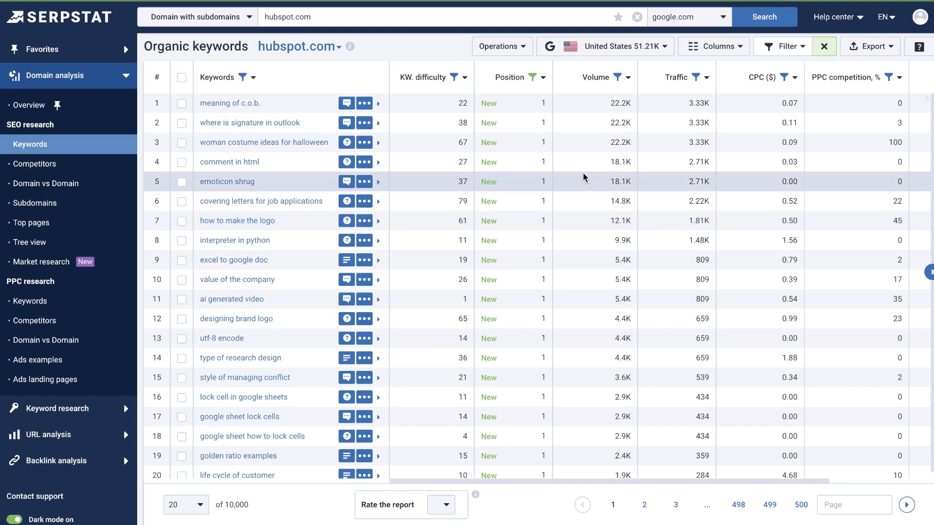
pyautogui.moveTo(496, 188)
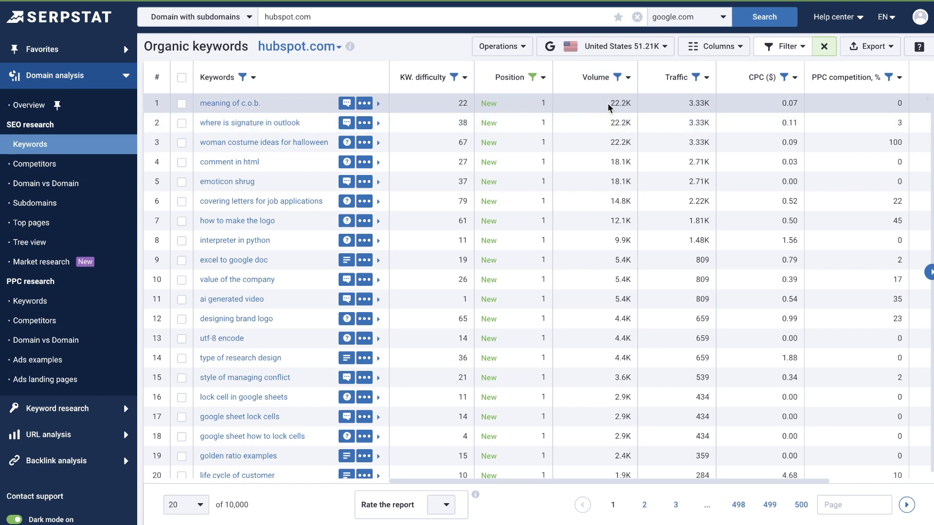
pyautogui.scroll(-1, 605, 126)
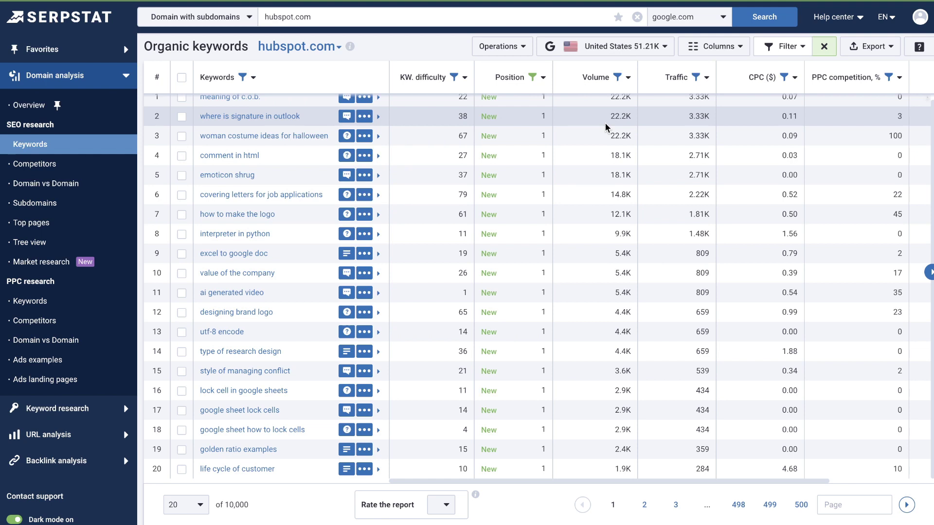
pyautogui.scroll(1, 606, 126)
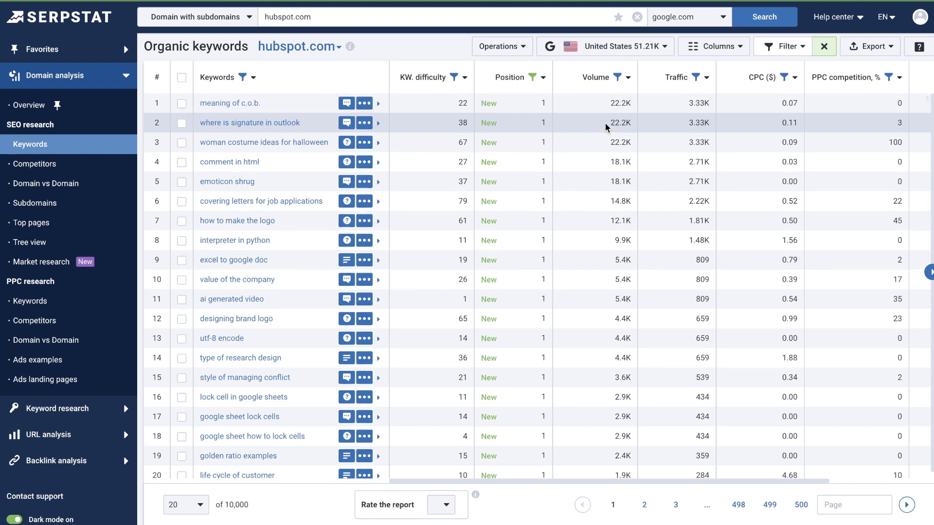
# Go to page 2 of hubspot.com's organic keywords and open the keyword "how to answer weakness questions in interview"
pyautogui.scroll(-1, 319, 197)
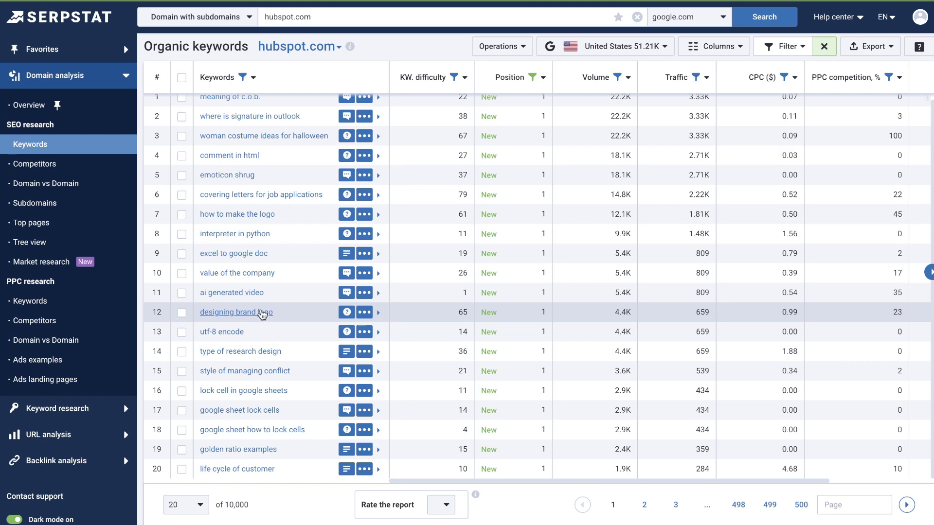
pyautogui.click(644, 505)
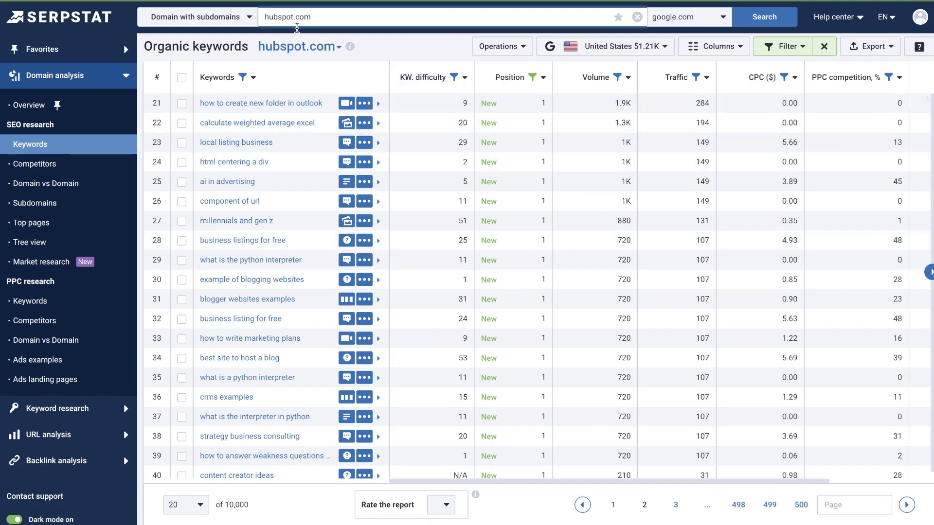
pyautogui.scroll(-1, 381, 182)
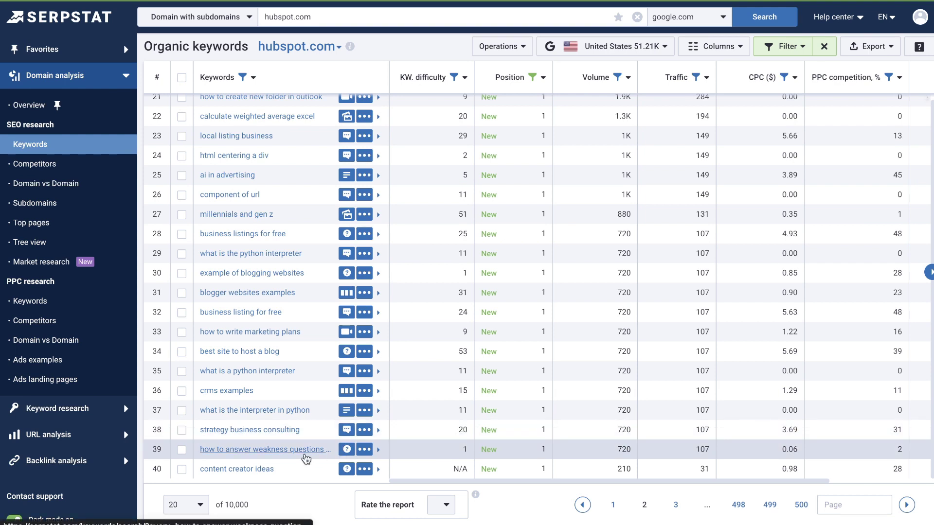
pyautogui.click(306, 458)
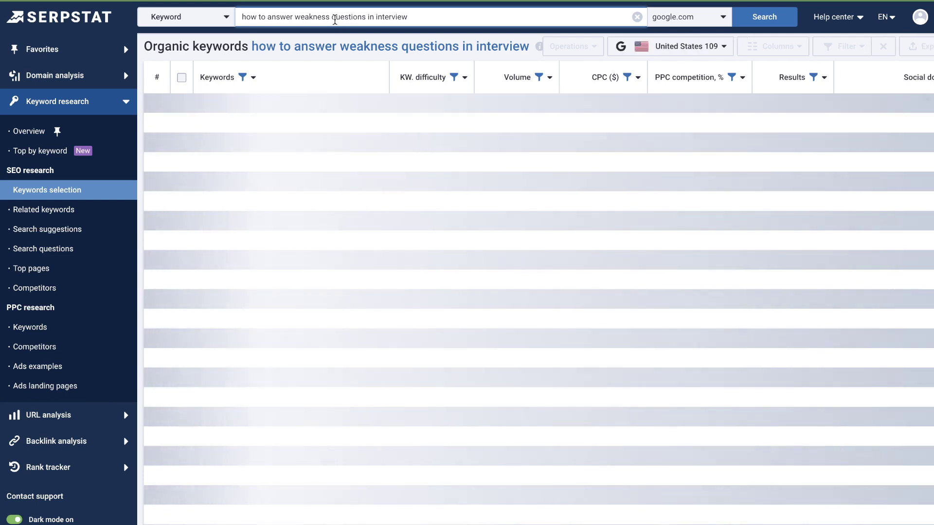
# Copy the full search phrase "how to answer weakness questions in interview" from the keyword query
pyautogui.click(409, 17)
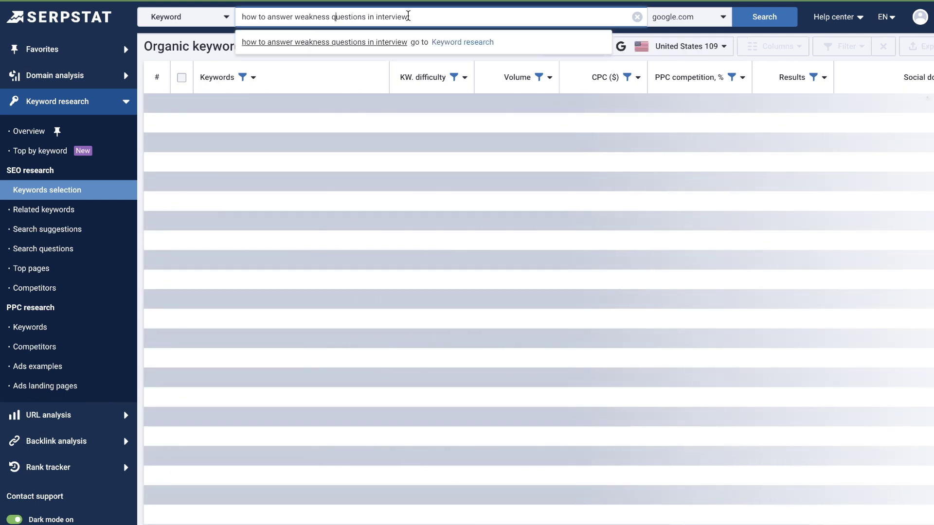
pyautogui.doubleClick(408, 16)
pyautogui.click(408, 16)
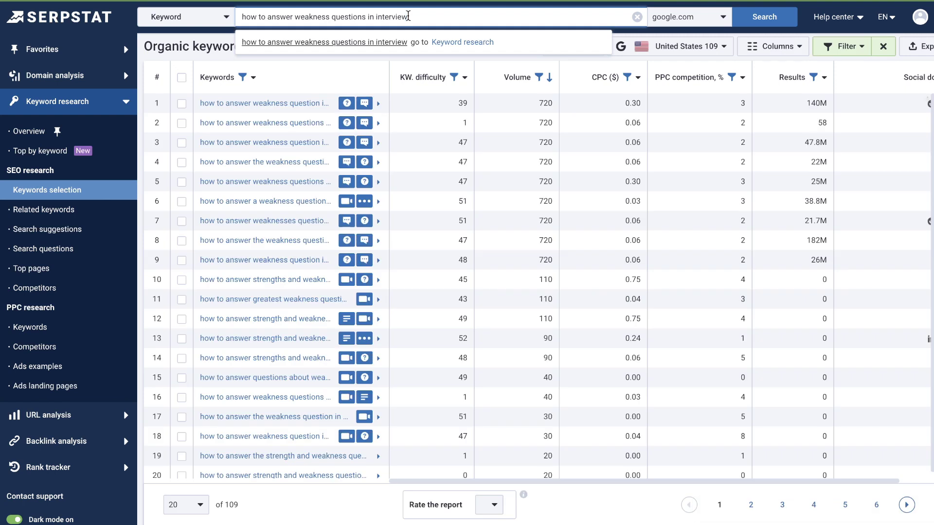
pyautogui.tripleClick(407, 17)
pyautogui.hotkey('ctrl', 'c')
pyautogui.scroll(-1, 287, 159)
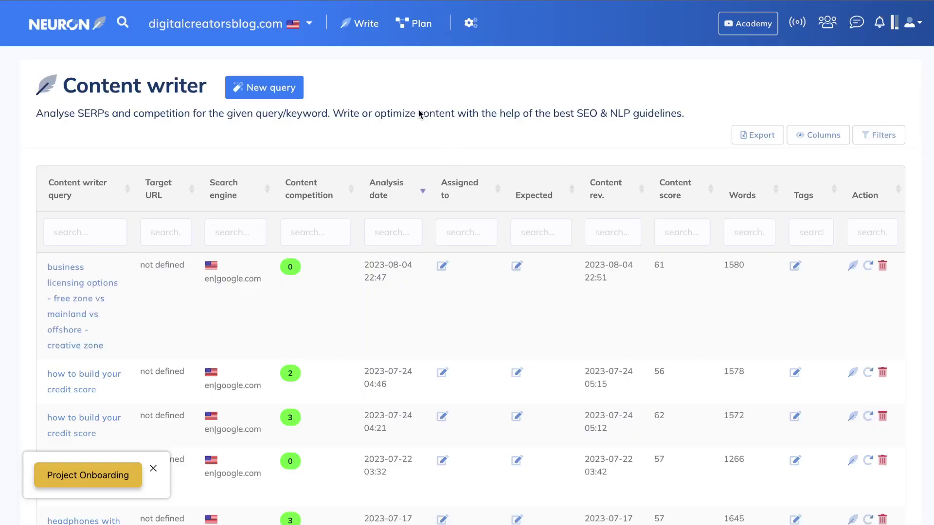
# Switch to NeuronWriter and start a new content writer query for "how to answer weakness questions in interview", with United States and English
pyautogui.click(270, 89)
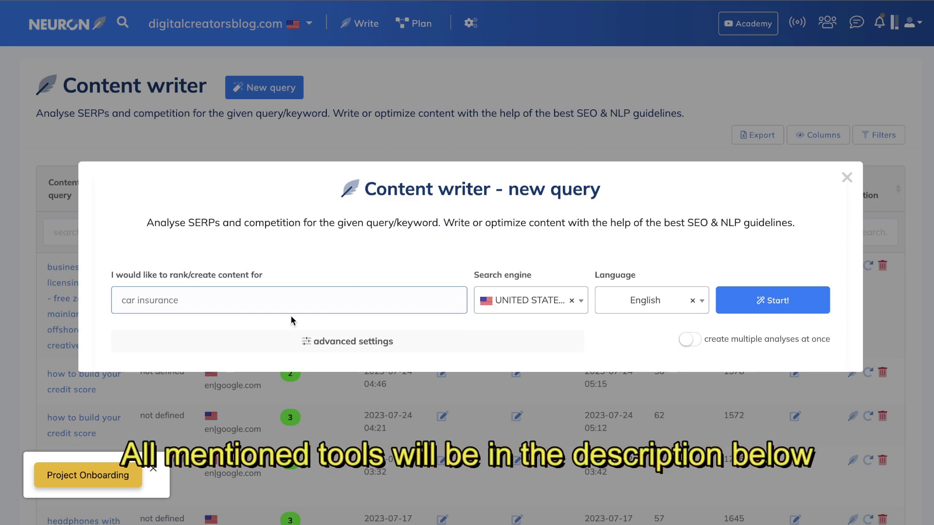
pyautogui.click(286, 300)
pyautogui.hotkey('ctrl', 'v')
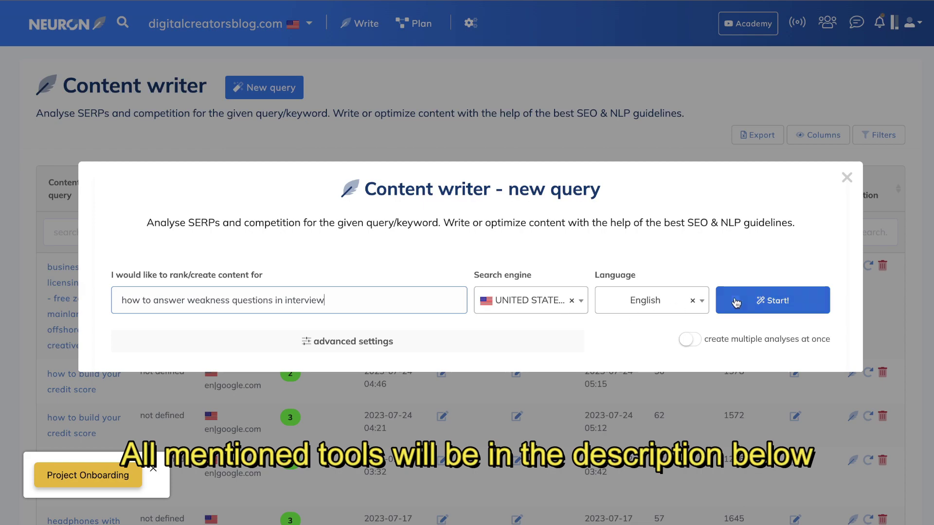
pyautogui.click(738, 303)
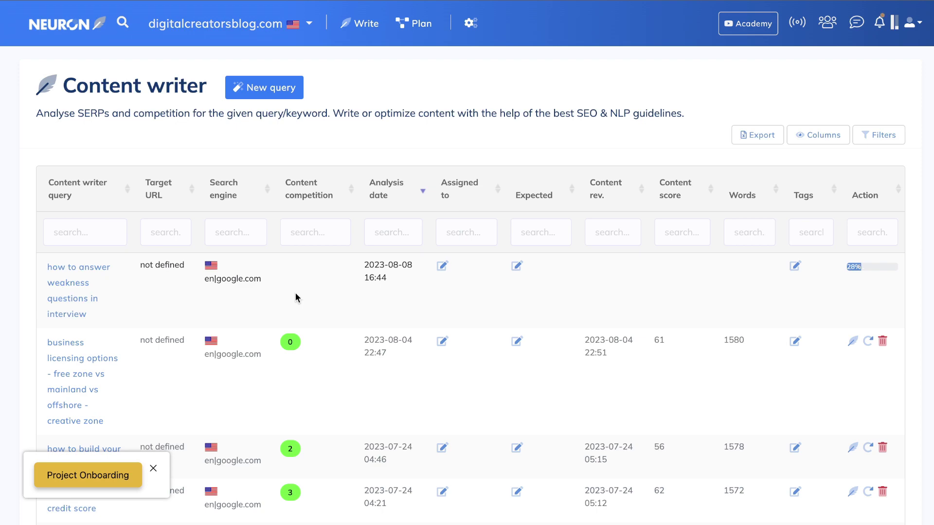
# Open the "how to answer weakness questions in interview" query and look over its competitors for guidelines generation
pyautogui.click(68, 300)
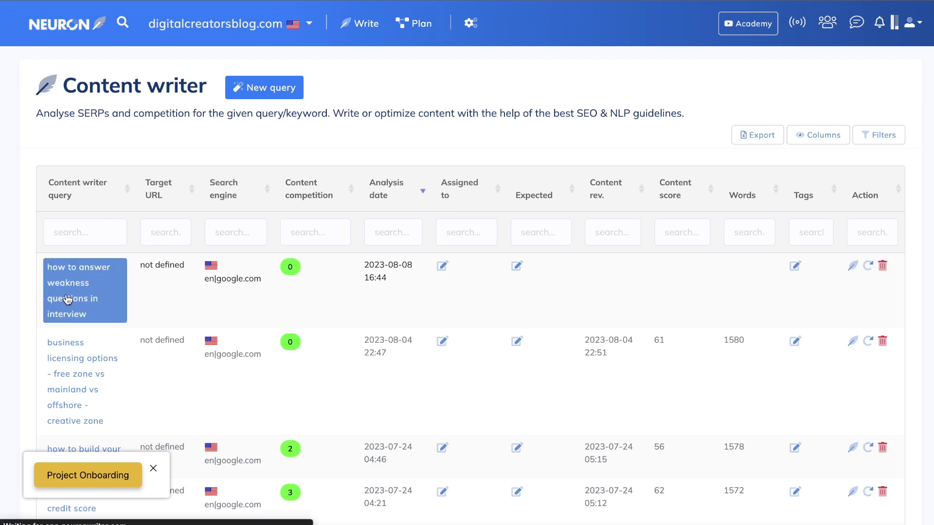
pyautogui.scroll(-1, 325, 238)
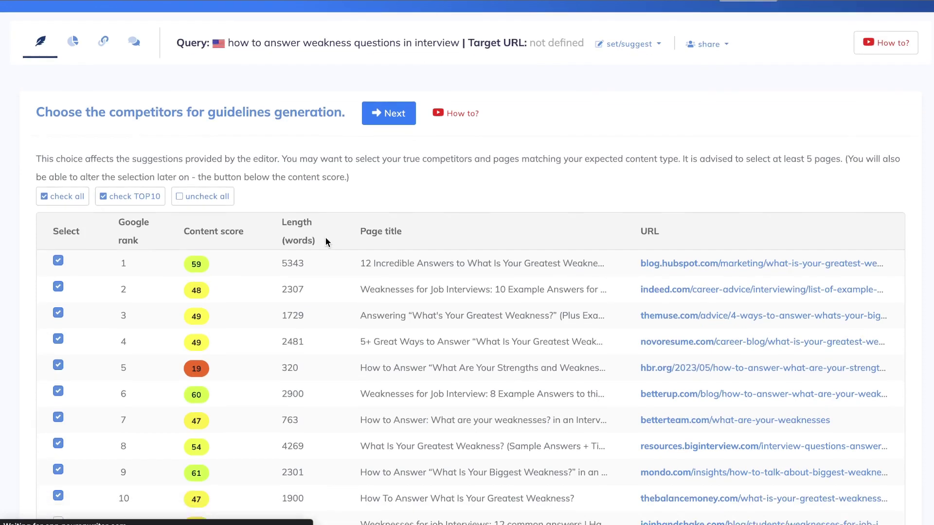
pyautogui.scroll(-3, 325, 238)
pyautogui.scroll(4, 325, 238)
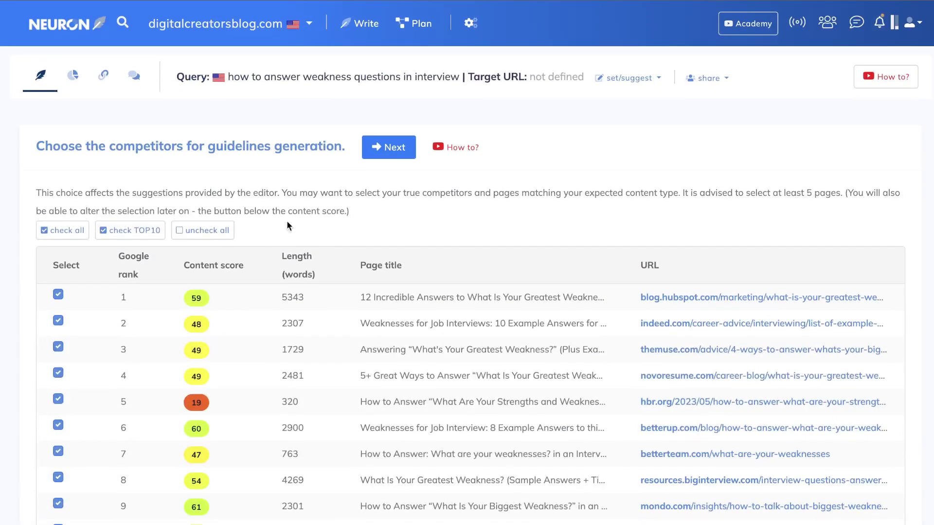
pyautogui.moveTo(116, 148); pyautogui.dragTo(324, 152)
# Add the competitors at Google ranks 11, 12 and 13 to the selection and continue to the content editor
pyautogui.scroll(-4, 267, 231)
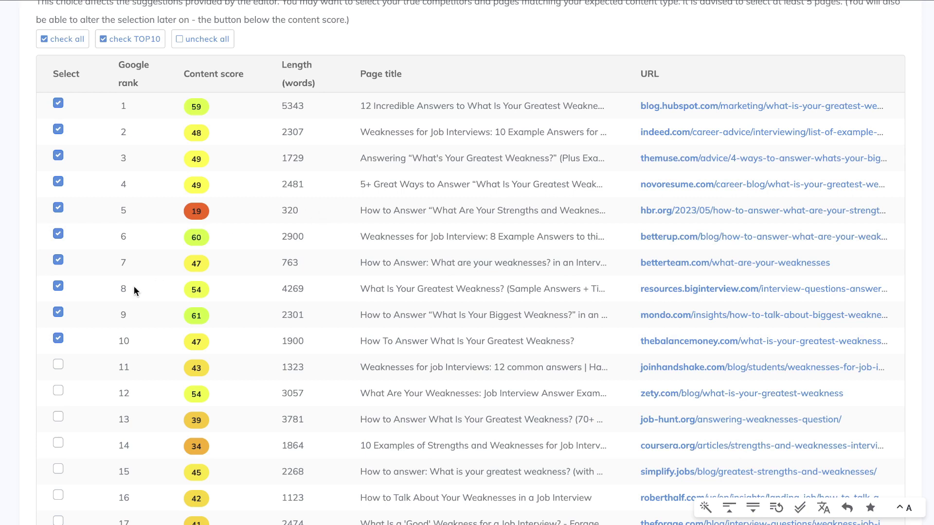
pyautogui.click(58, 391)
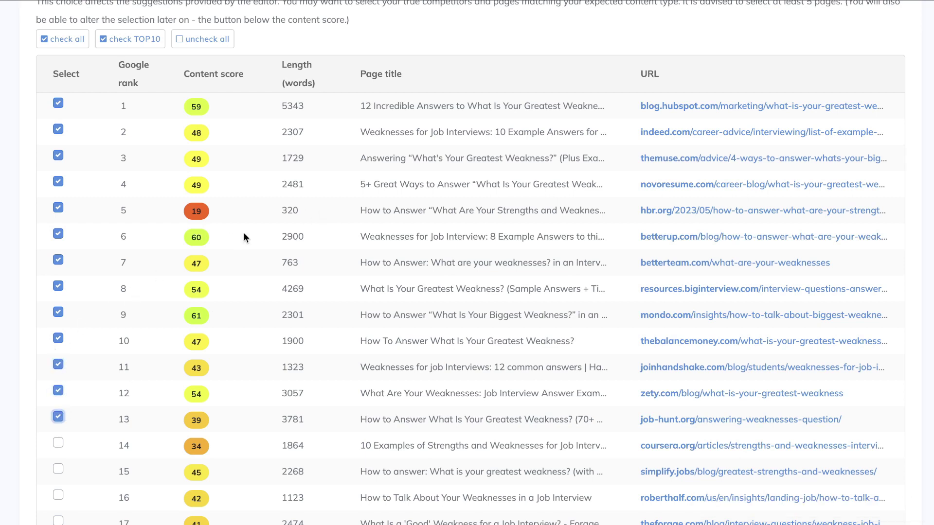
pyautogui.scroll(-1, 246, 237)
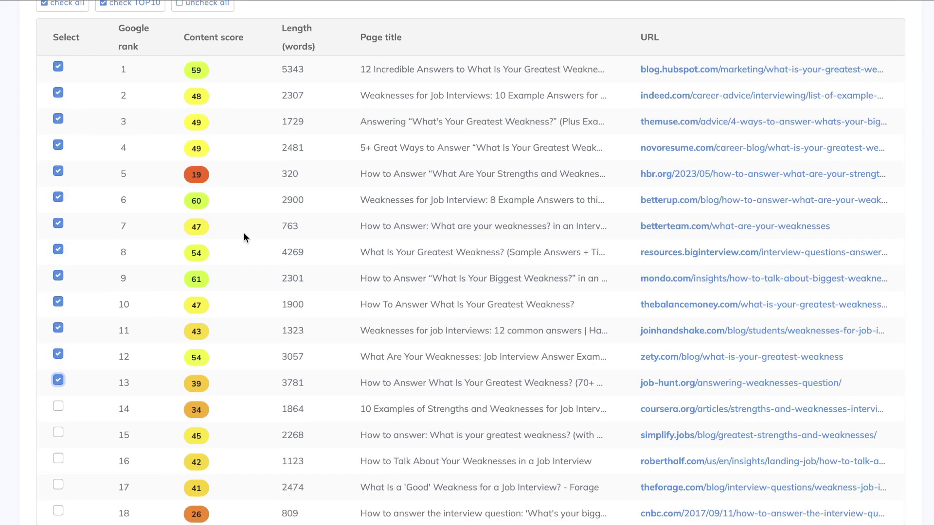
pyautogui.scroll(4, 243, 237)
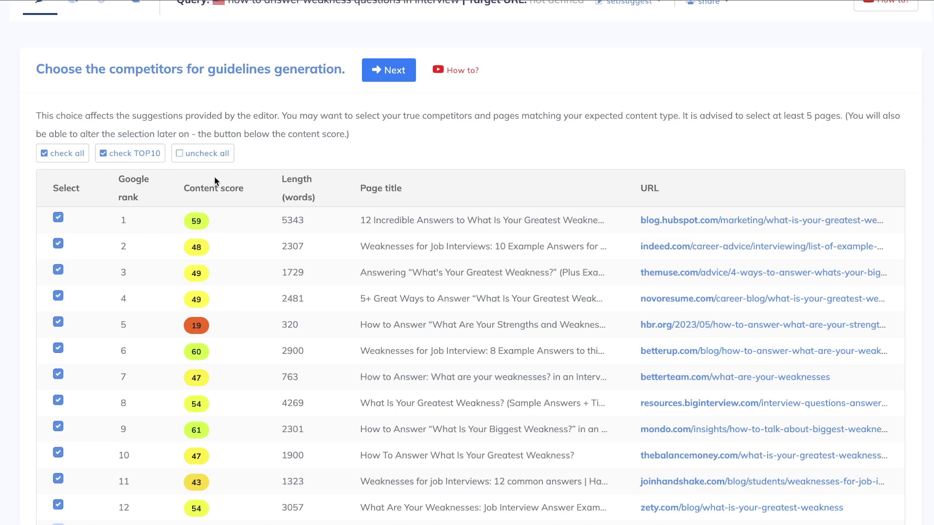
pyautogui.scroll(-2, 168, 296)
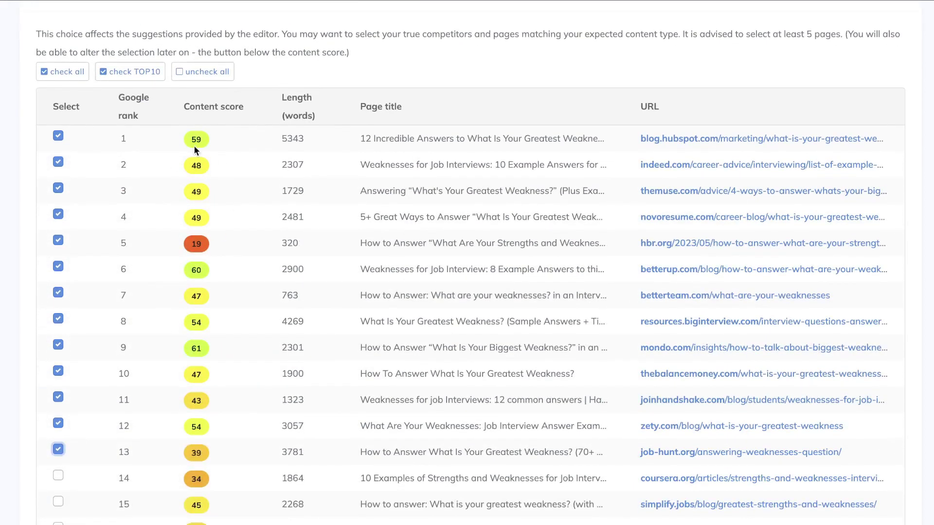
pyautogui.scroll(3, 225, 229)
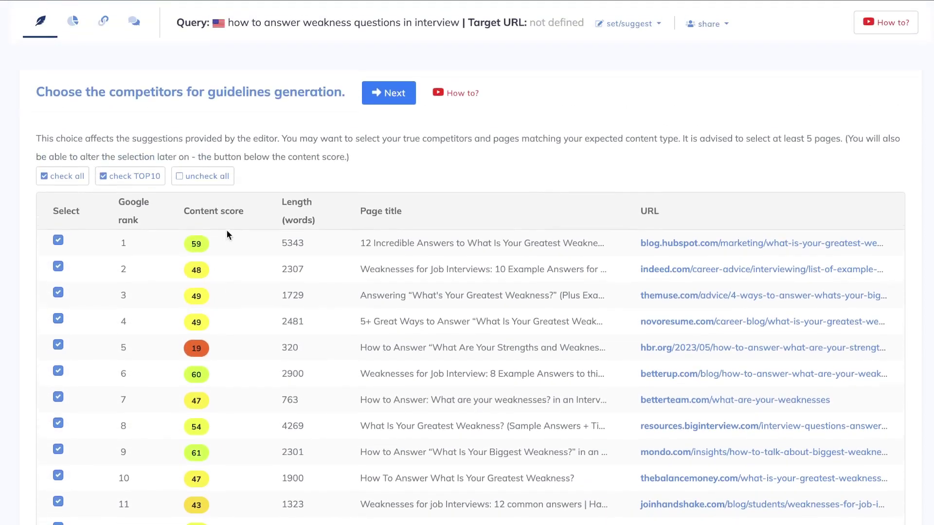
pyautogui.click(384, 94)
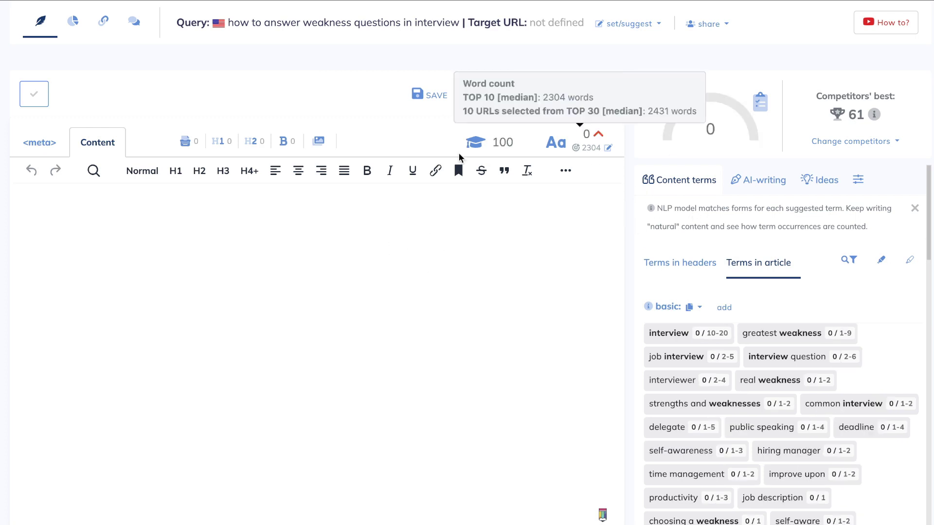
# Start creating an article draft for the query to reach its article layout and content ideas
pyautogui.moveTo(511, 156)
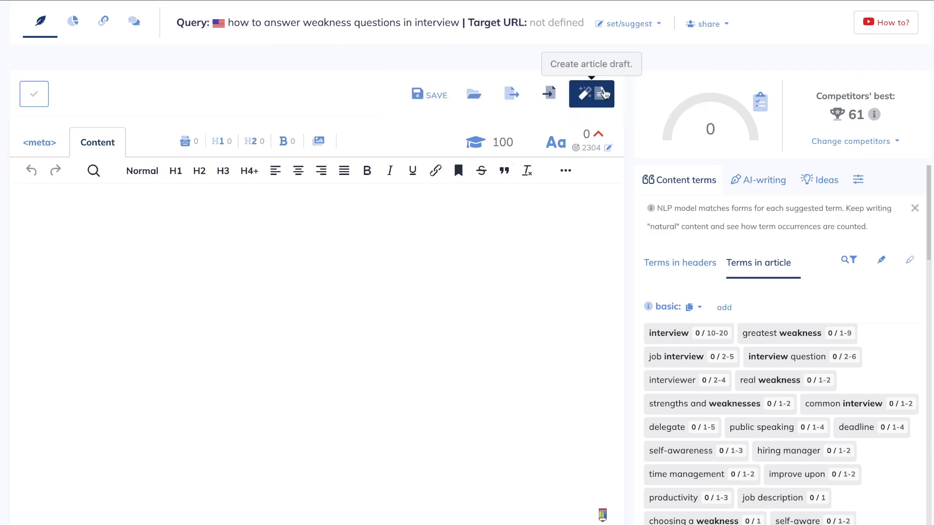
pyautogui.click(604, 92)
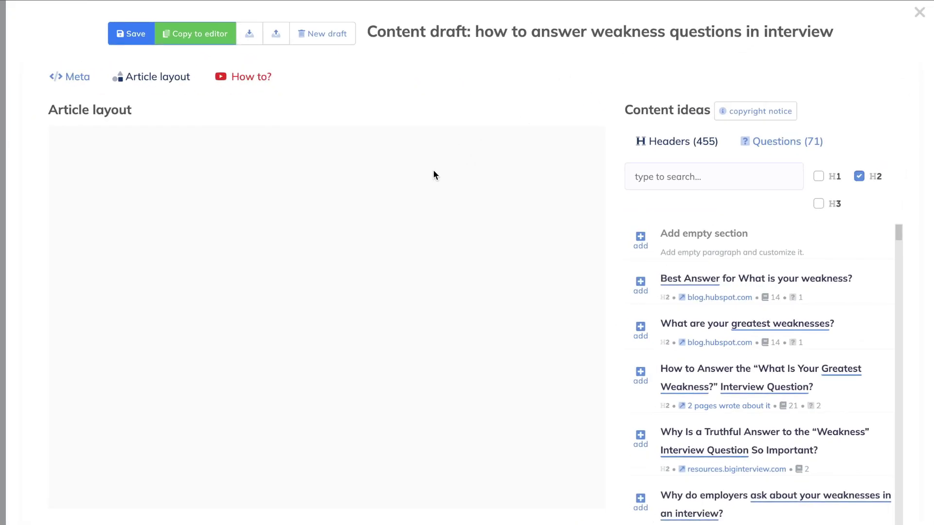
pyautogui.scroll(-1, 730, 205)
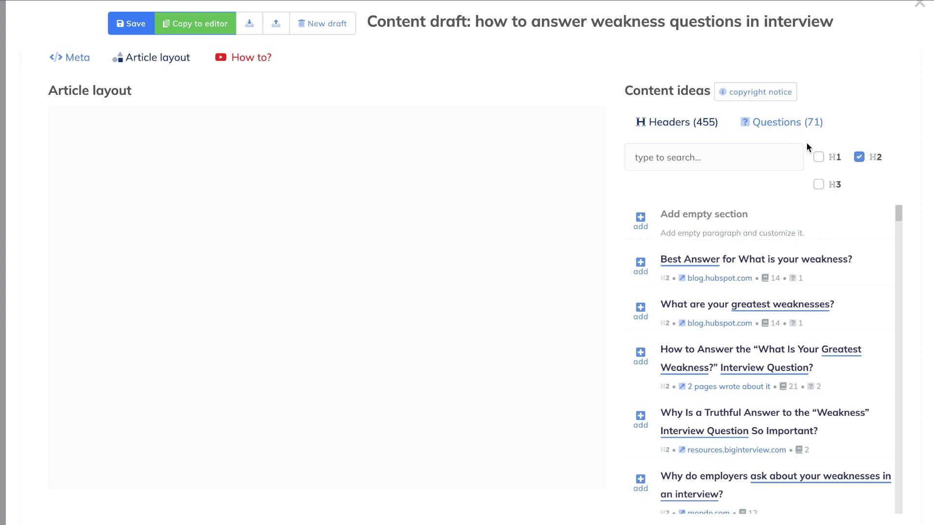
# Show only H1 headers and add "Weaknesses for Job Interviews: 10 Example Answers for 2023" and "How to Answer 'What Is Your Greatest Weakness?' (Plus Examples!)" to the layout
pyautogui.click(819, 157)
pyautogui.click(859, 156)
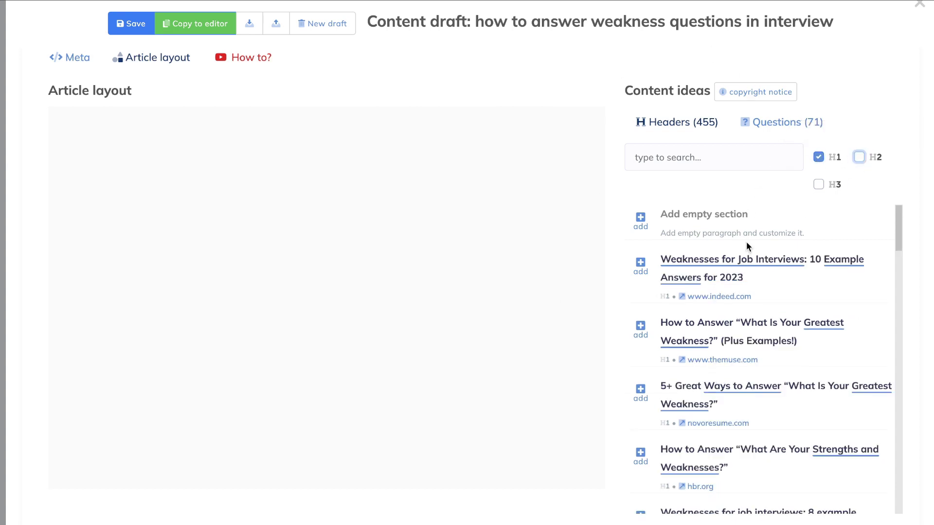
pyautogui.scroll(-1, 715, 245)
pyautogui.scroll(1, 661, 248)
pyautogui.click(641, 267)
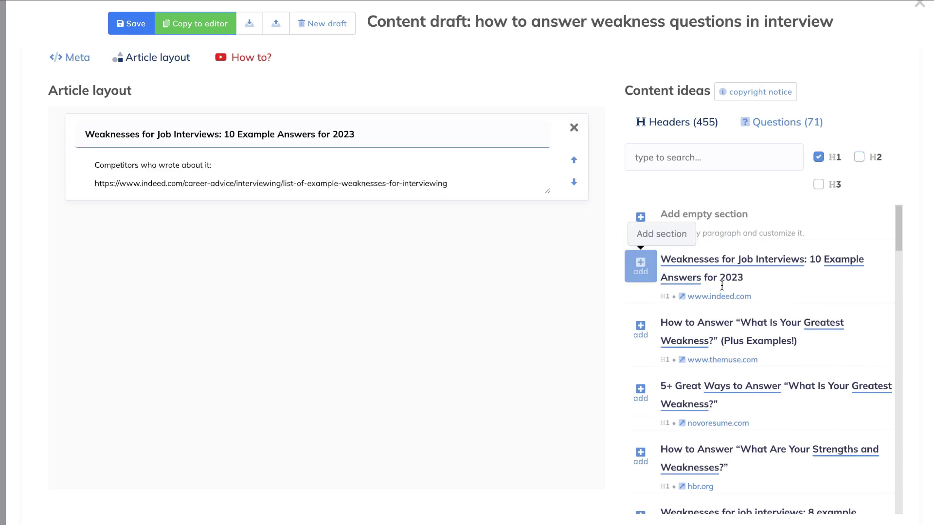
pyautogui.scroll(-1, 705, 292)
pyautogui.click(641, 293)
pyautogui.scroll(-1, 690, 317)
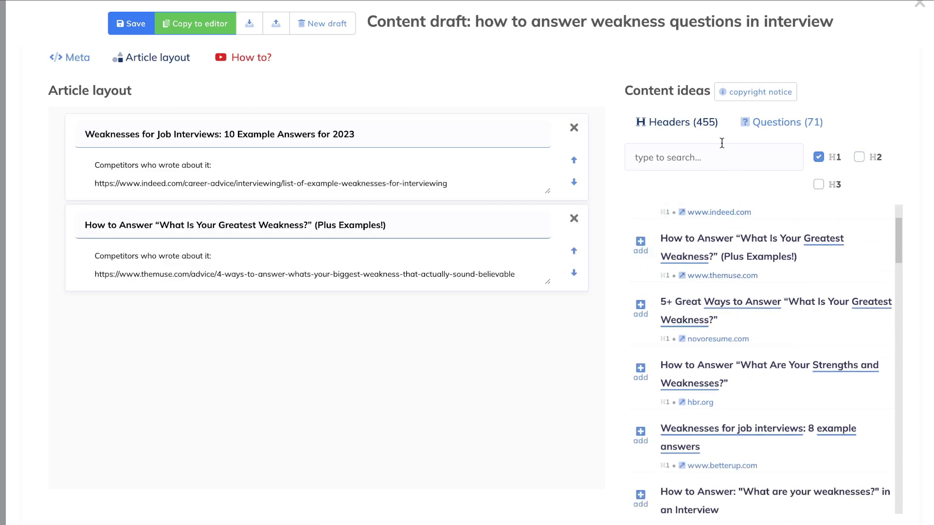
# Filter the header ideas to H2 only and add "Best Answer for What is your weakness?" and "What are your greatest weaknesses?" as sections
pyautogui.click(818, 157)
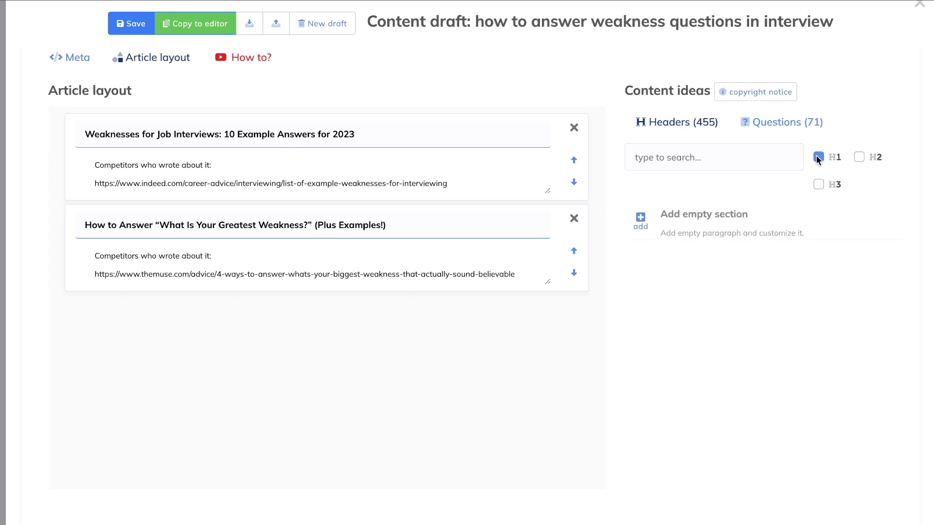
pyautogui.click(859, 158)
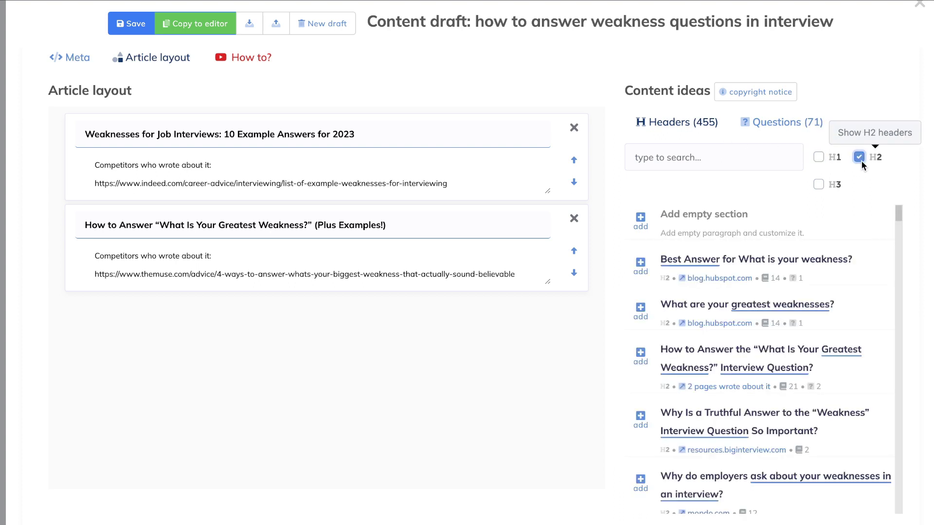
pyautogui.click(640, 265)
pyautogui.scroll(-1, 743, 291)
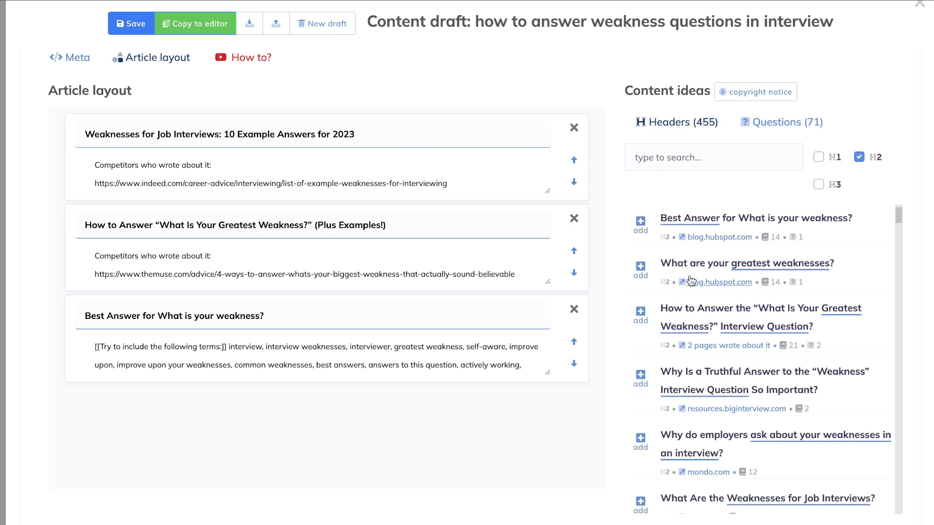
pyautogui.click(640, 265)
pyautogui.scroll(-1, 719, 307)
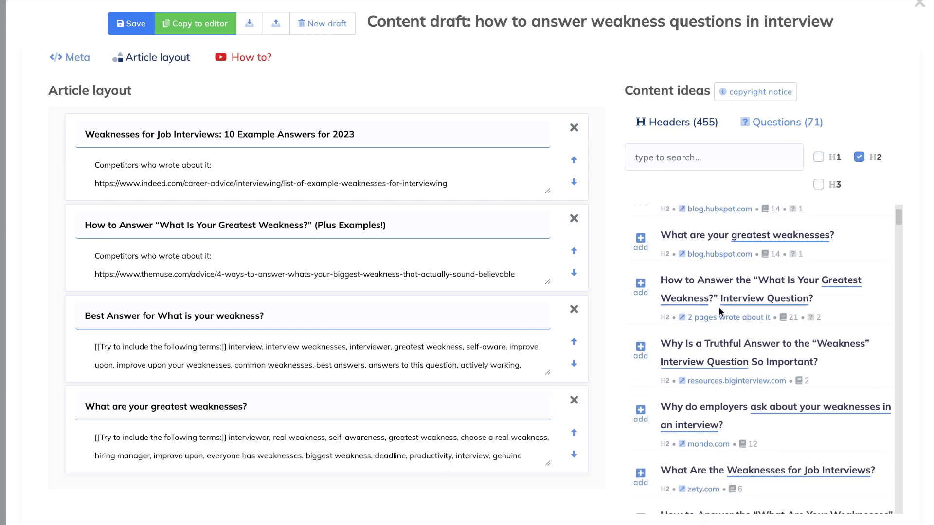
# Add the H2 idea "Why do employers ask about your weaknesses in an interview?" to the article layout
pyautogui.scroll(1, 720, 243)
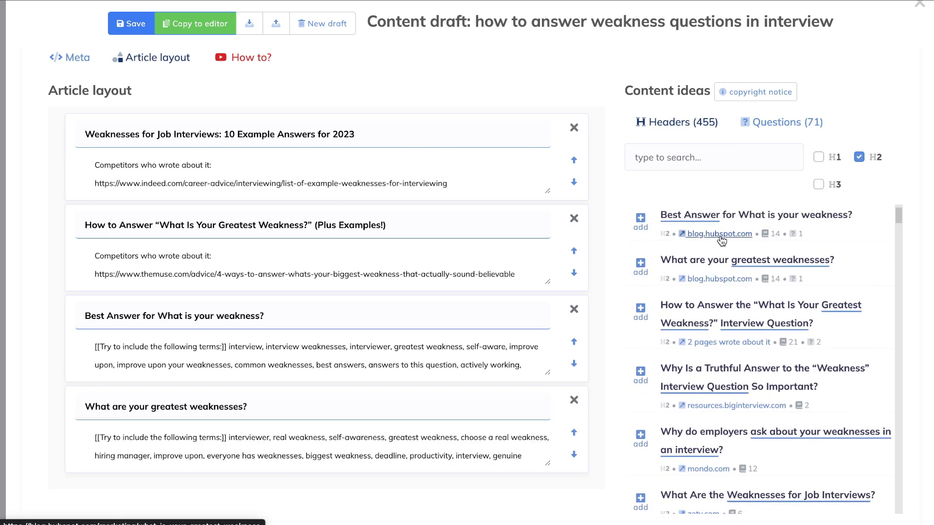
pyautogui.scroll(1, 720, 243)
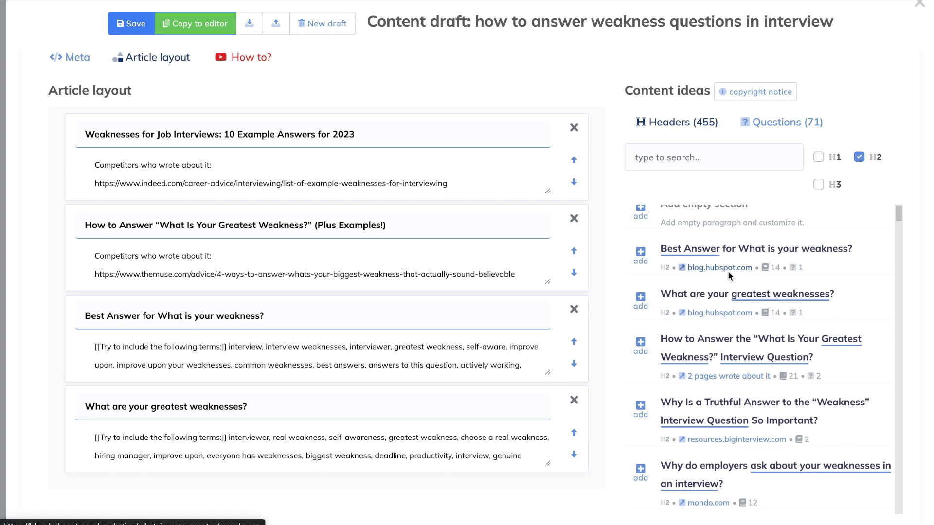
pyautogui.scroll(-1, 724, 273)
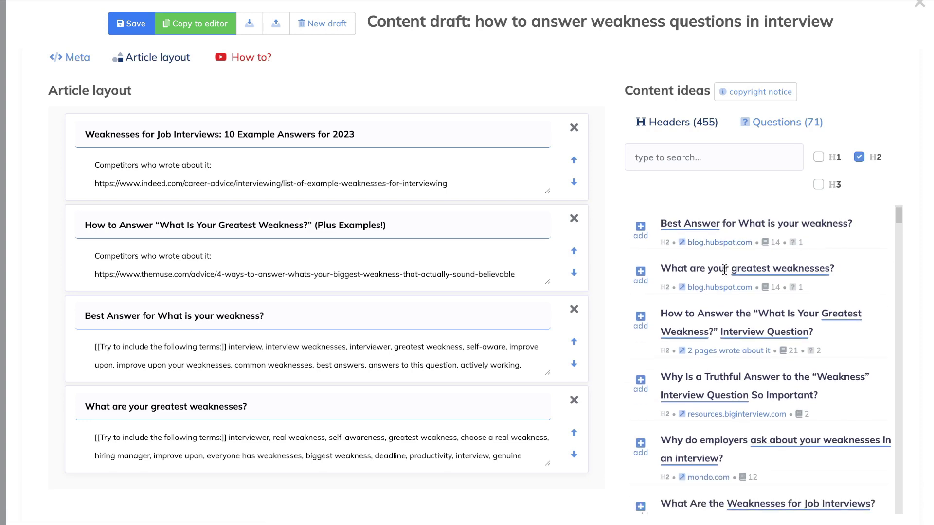
pyautogui.scroll(-3, 724, 270)
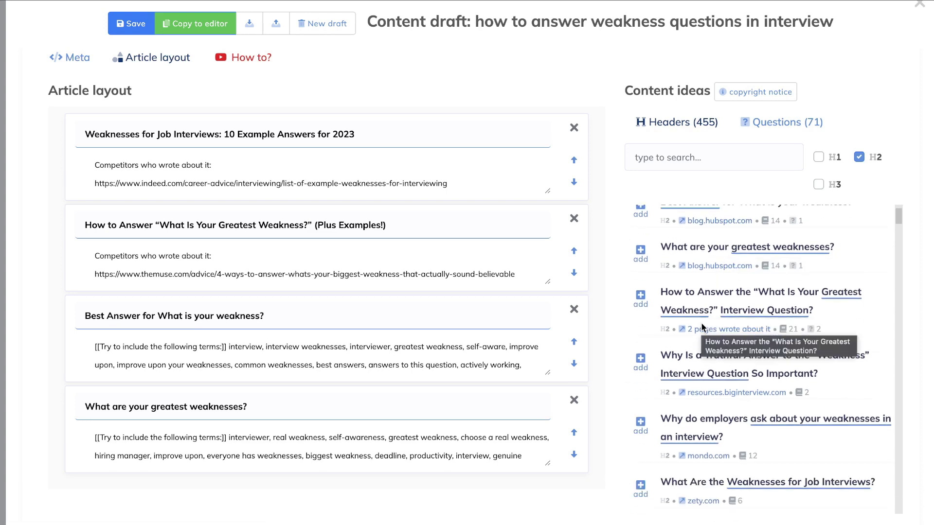
pyautogui.scroll(-1, 724, 288)
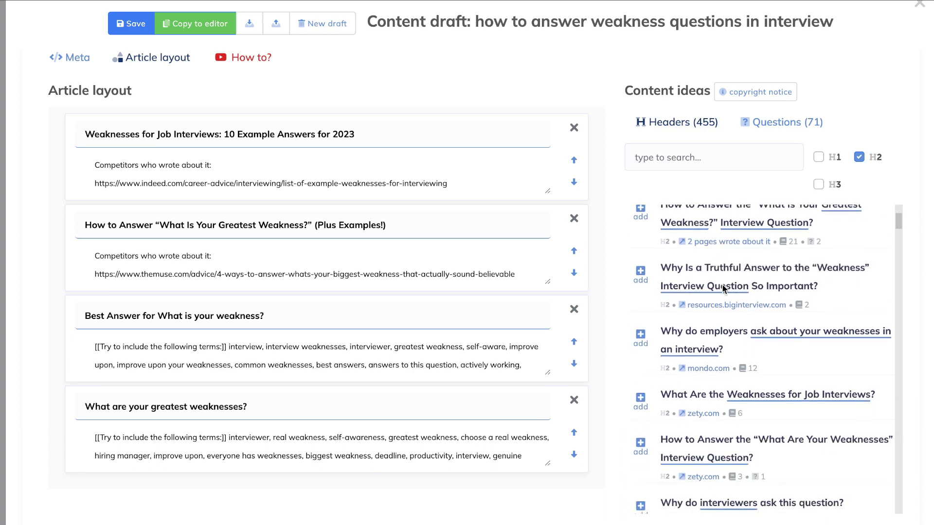
pyautogui.click(641, 336)
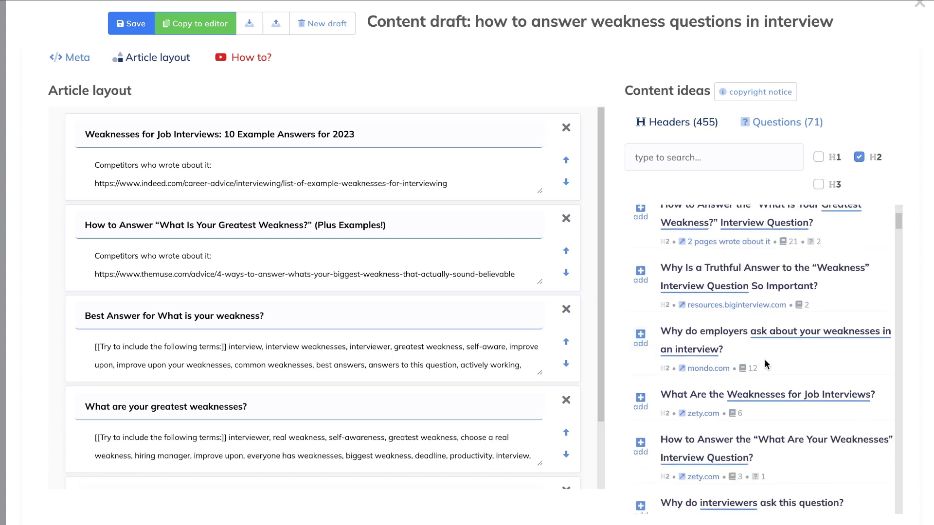
# Add the H2 idea "Unlock 50 Common Interview Questions" as another section of the article layout
pyautogui.scroll(-3, 761, 359)
pyautogui.scroll(-2, 765, 359)
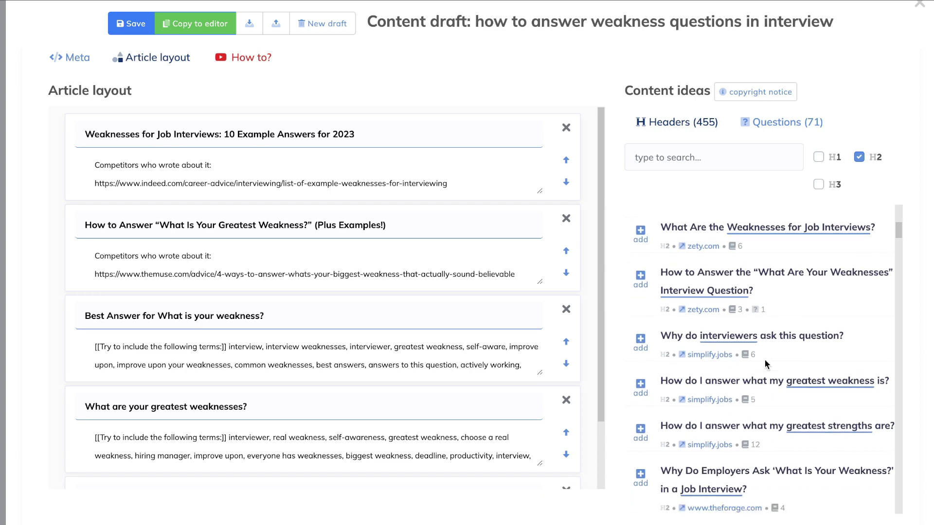
pyautogui.scroll(-1, 751, 335)
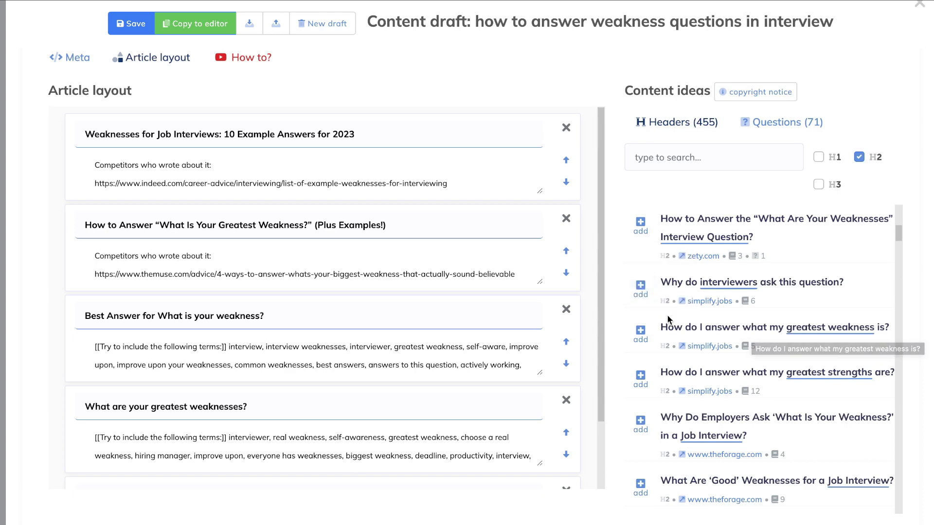
pyautogui.scroll(-5, 729, 321)
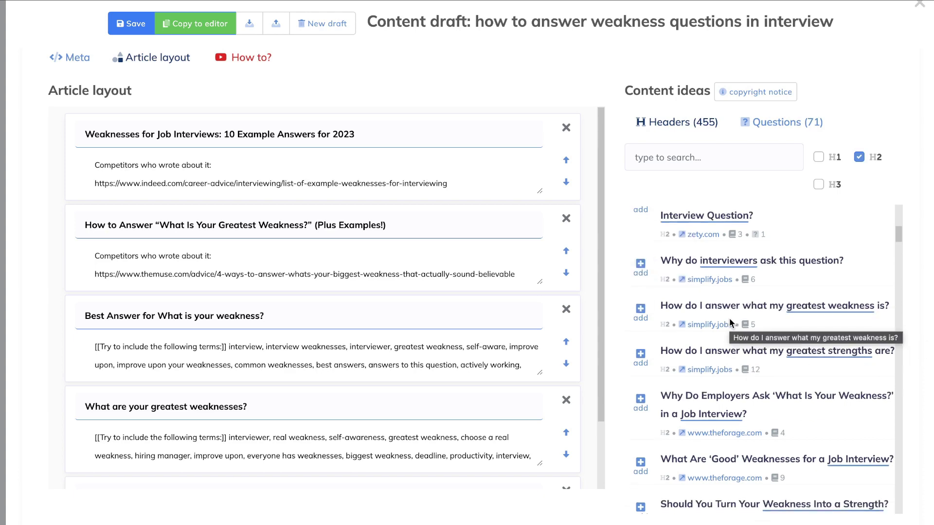
pyautogui.click(641, 343)
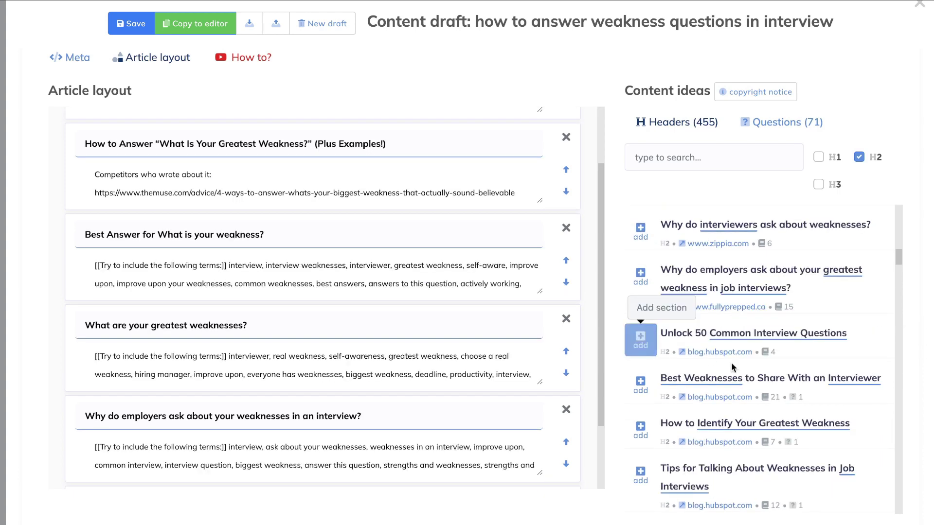
# Add two more H2 ideas on interview weaknesses to the layout, including "25+ example weaknesses for a job interview"
pyautogui.scroll(-4, 731, 363)
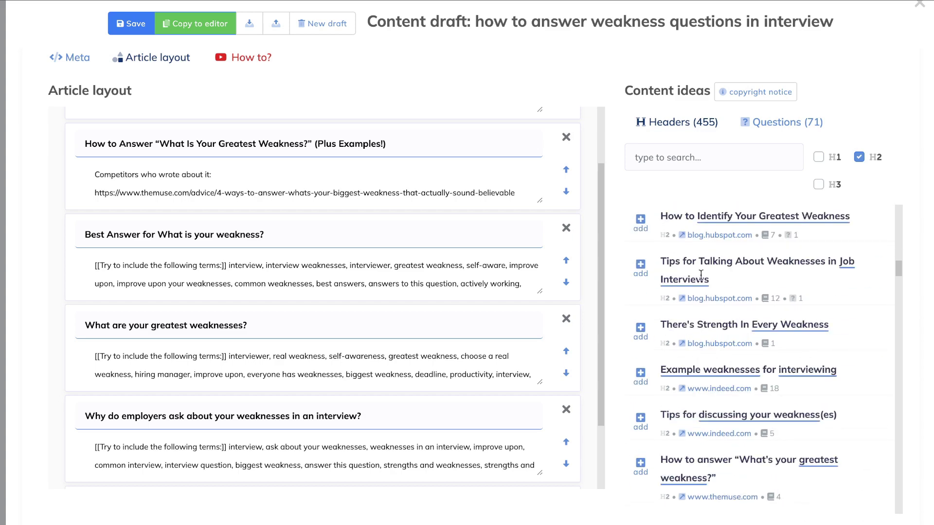
pyautogui.click(640, 291)
pyautogui.scroll(-1, 754, 335)
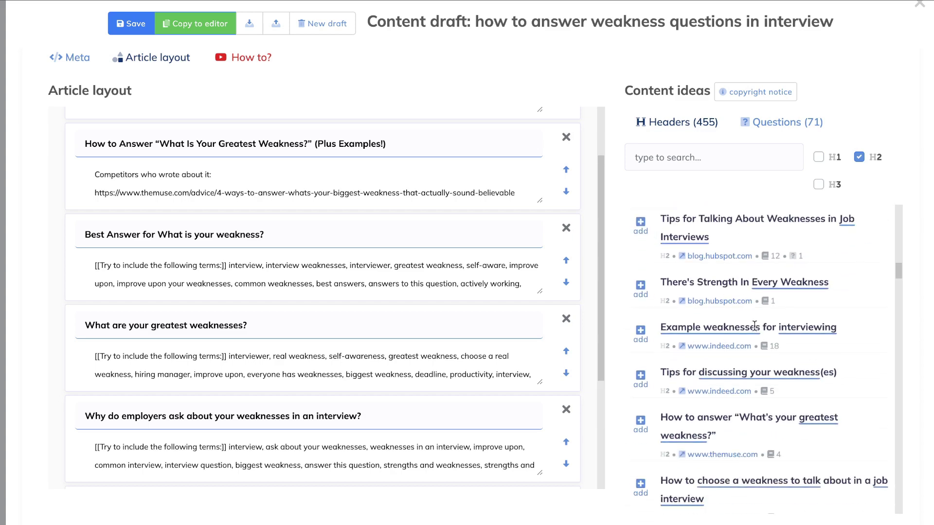
pyautogui.scroll(-4, 755, 325)
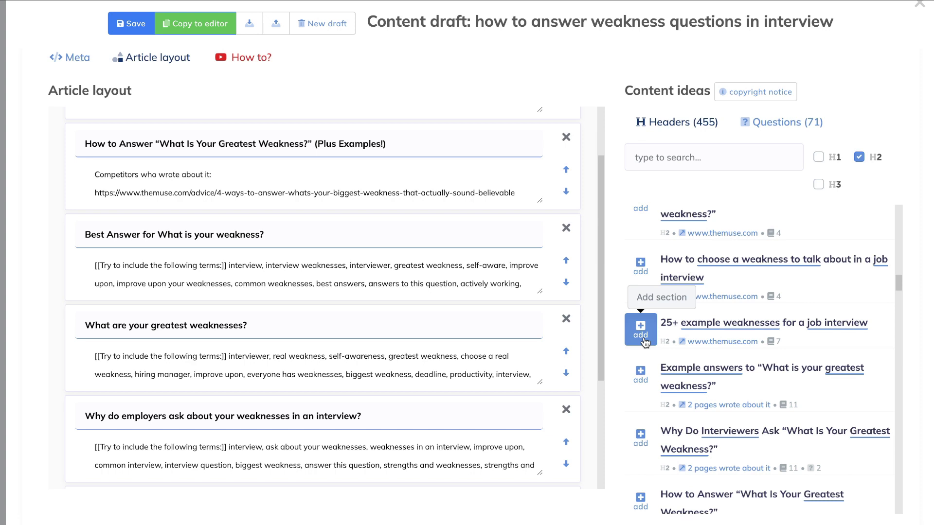
pyautogui.click(641, 335)
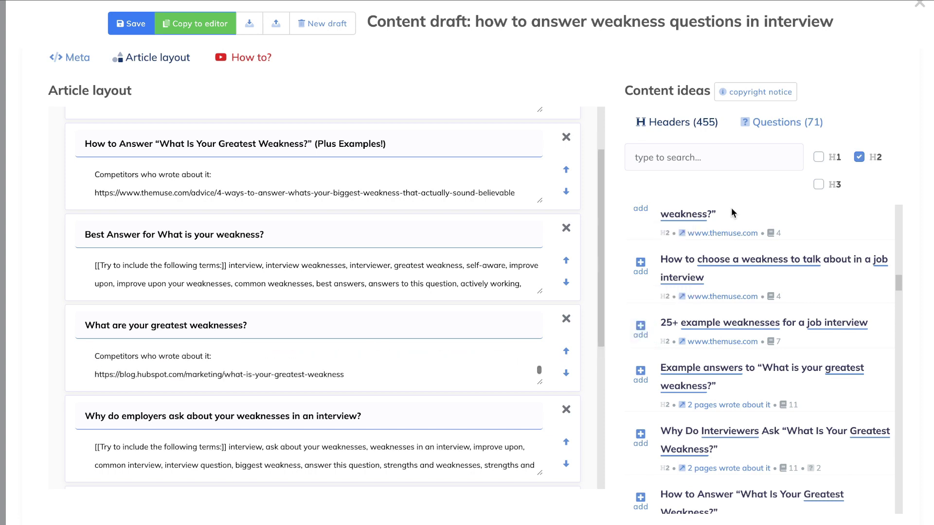
# Show only H3 headers in the content ideas and look through them for suitable article sections
pyautogui.click(859, 157)
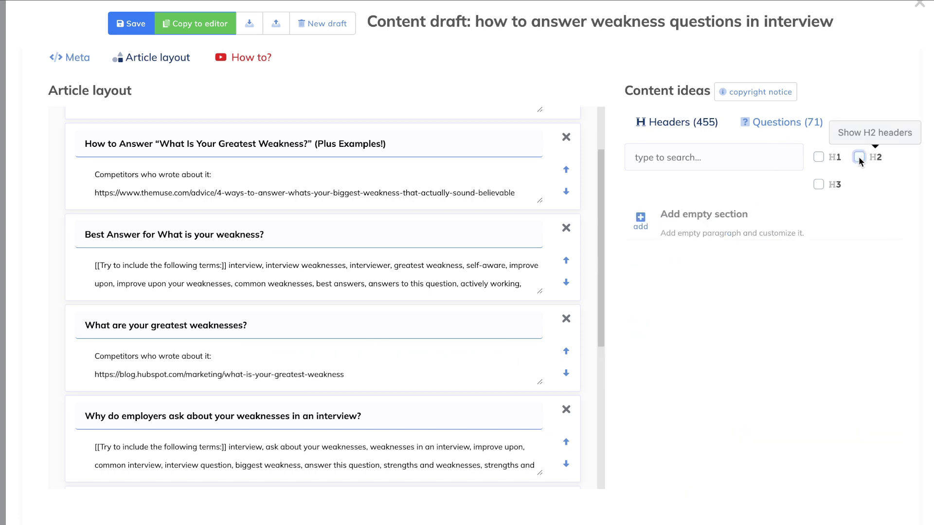
pyautogui.click(819, 184)
pyautogui.scroll(-5, 776, 287)
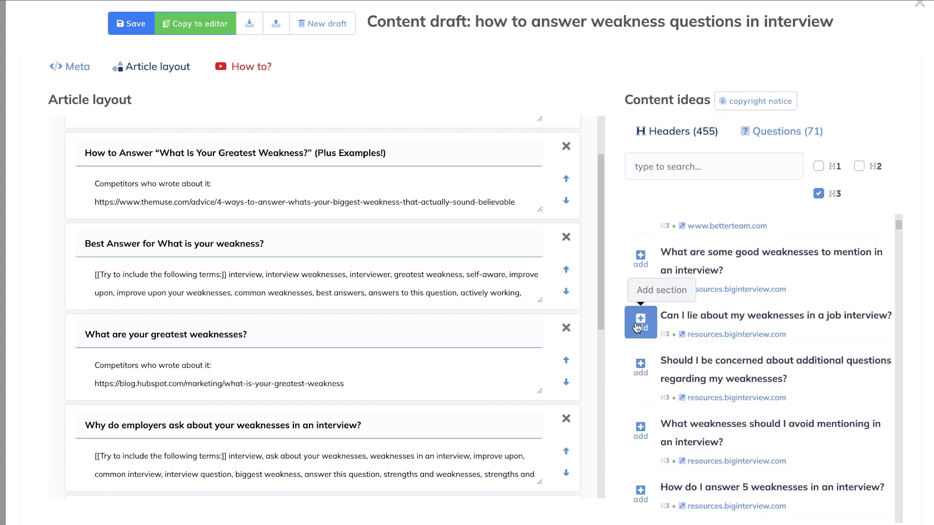
pyautogui.scroll(-1, 714, 345)
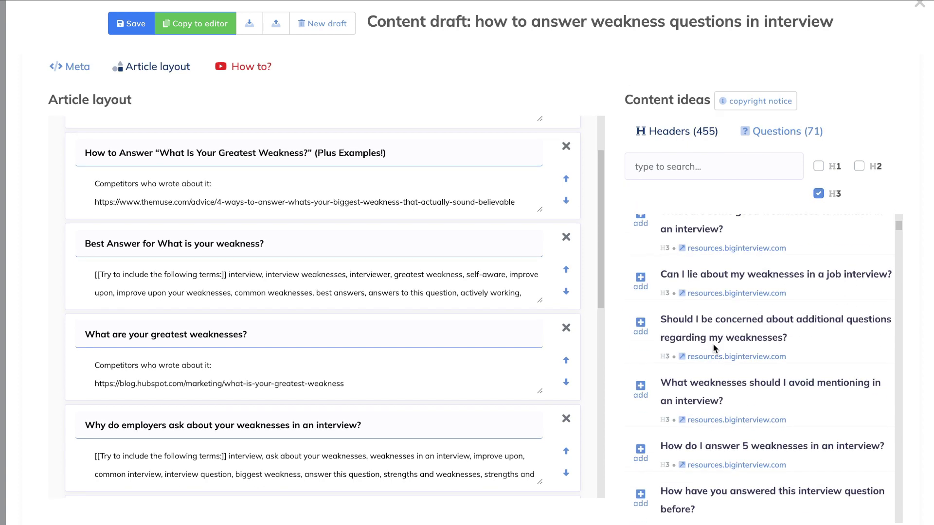
pyautogui.scroll(-3, 713, 343)
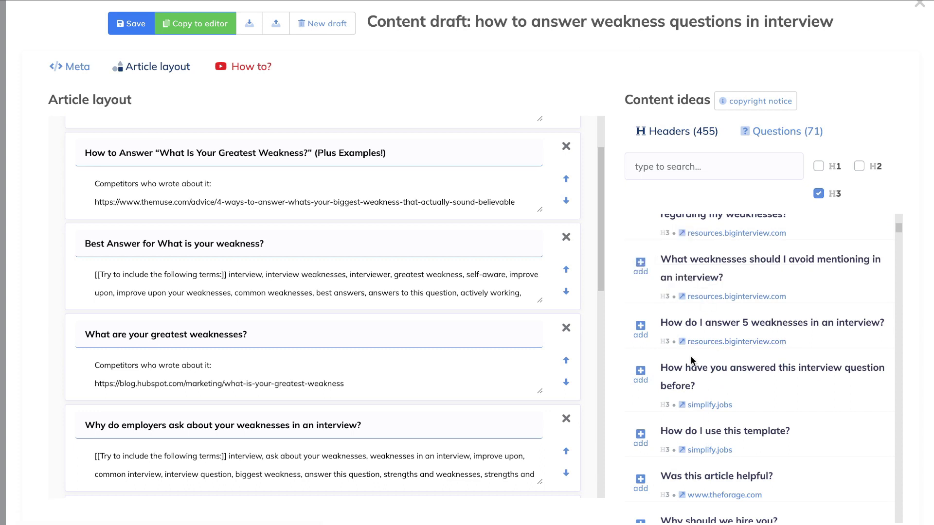
pyautogui.scroll(-2, 692, 361)
pyautogui.scroll(-10, 671, 330)
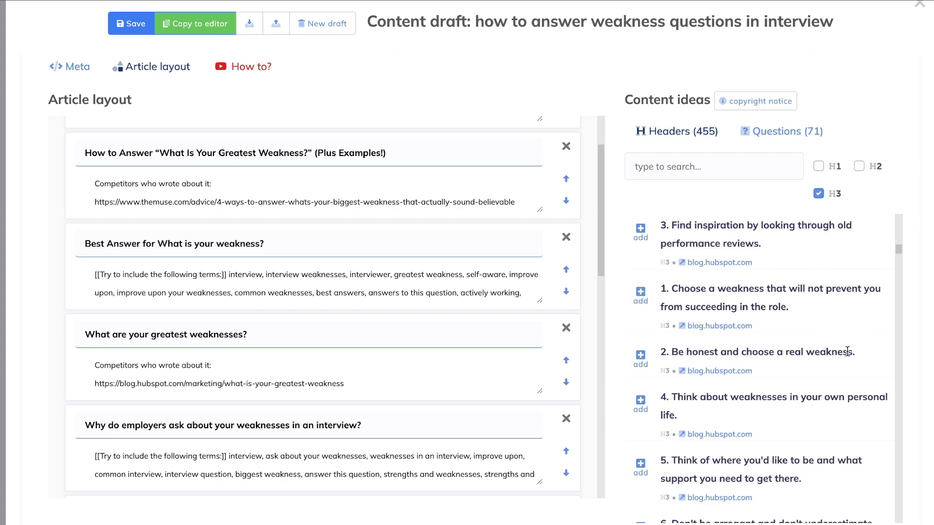
pyautogui.scroll(-2, 797, 314)
pyautogui.scroll(10, 797, 314)
pyautogui.scroll(10, 798, 315)
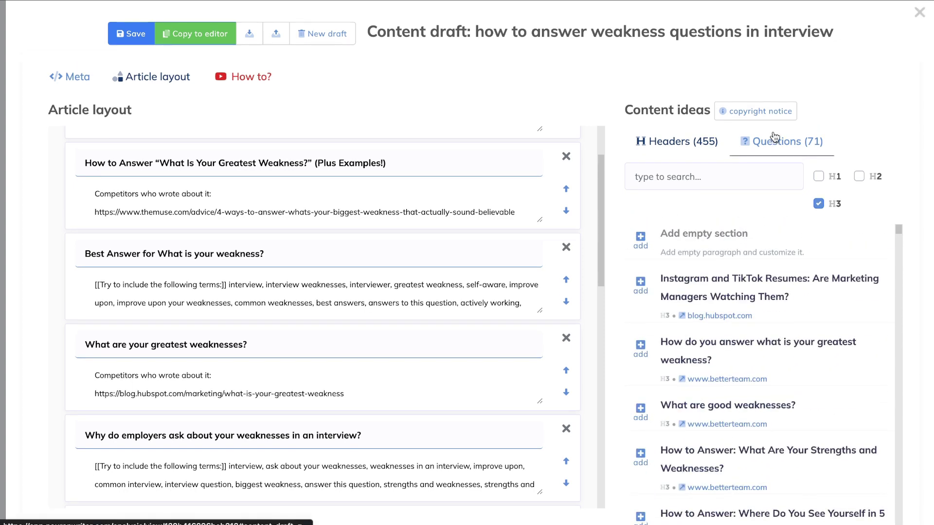
# Add question ideas to the article layout, including "What are the examples of weakness?" and "What is your strengths and weaknesses best answer?"
pyautogui.click(774, 137)
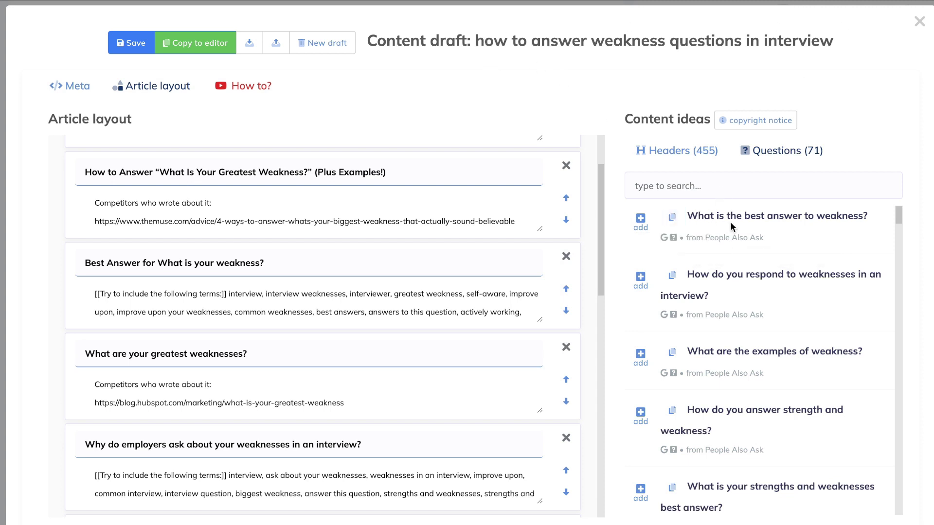
pyautogui.click(672, 218)
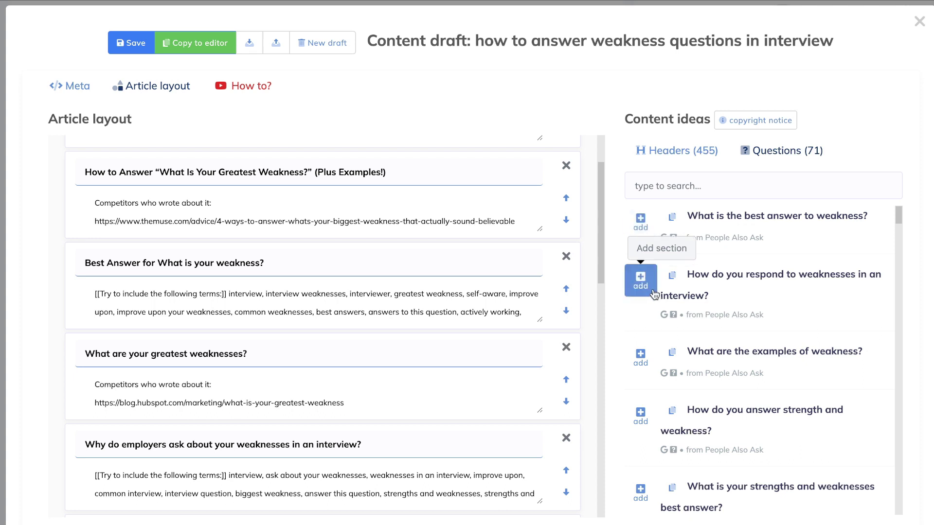
pyautogui.click(646, 366)
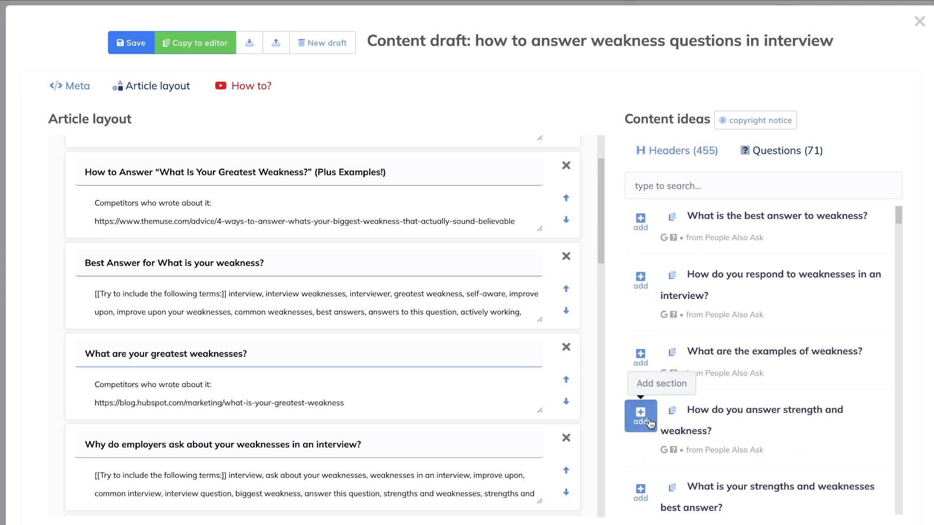
pyautogui.scroll(-3, 671, 398)
pyautogui.click(640, 336)
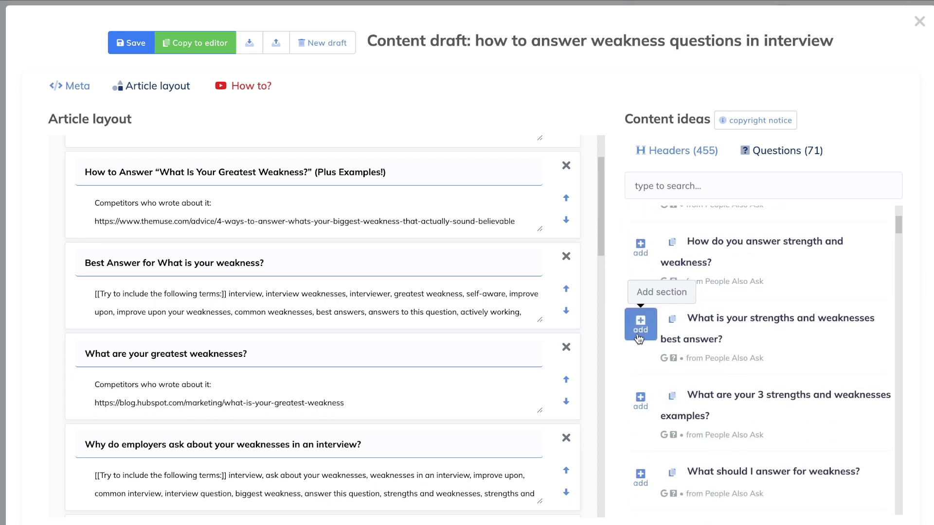
pyautogui.scroll(-5, 676, 357)
pyautogui.click(640, 281)
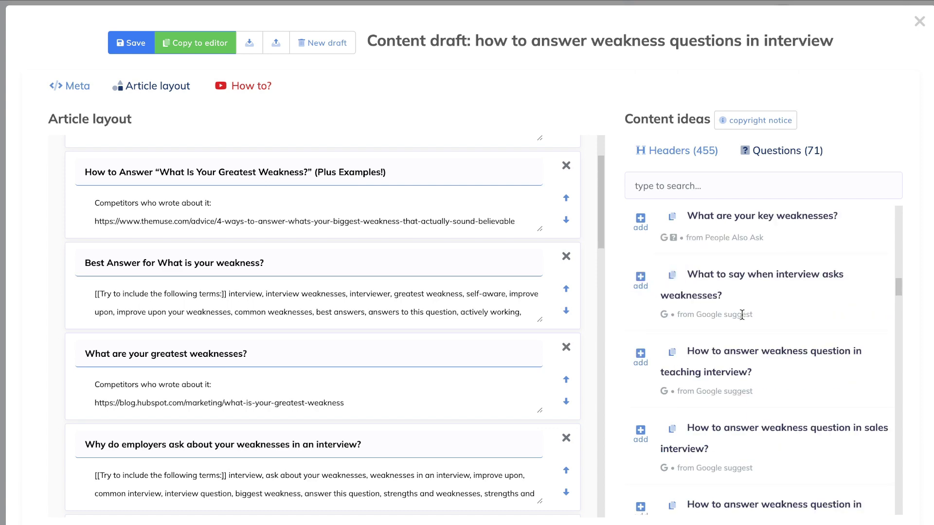
# Look over the remaining Google suggest questions and review the sections assembled in the article layout
pyautogui.scroll(-6, 742, 315)
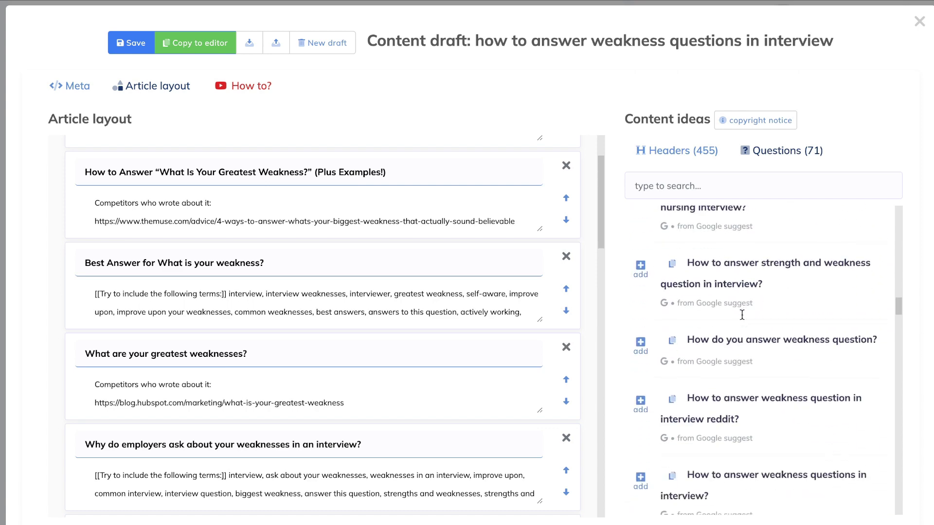
pyautogui.scroll(-2, 742, 314)
pyautogui.scroll(-2, 427, 428)
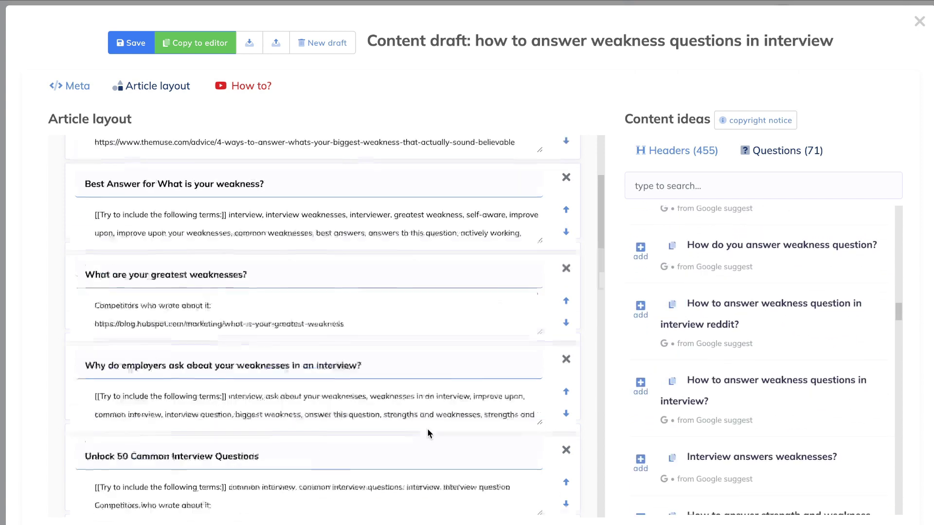
pyautogui.scroll(-6, 427, 433)
pyautogui.scroll(8, 427, 433)
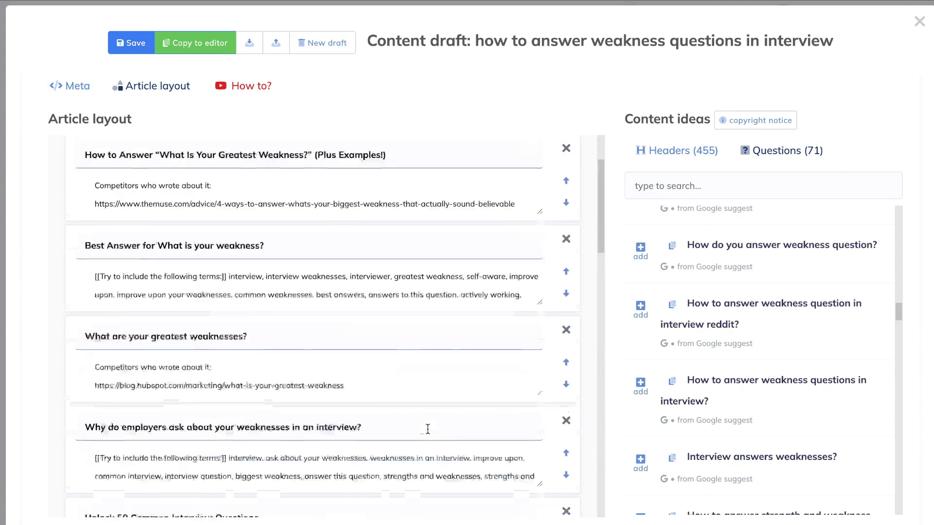
# Copy the assembled article layout into the content editor and look over the inserted headings
pyautogui.scroll(-10, 428, 429)
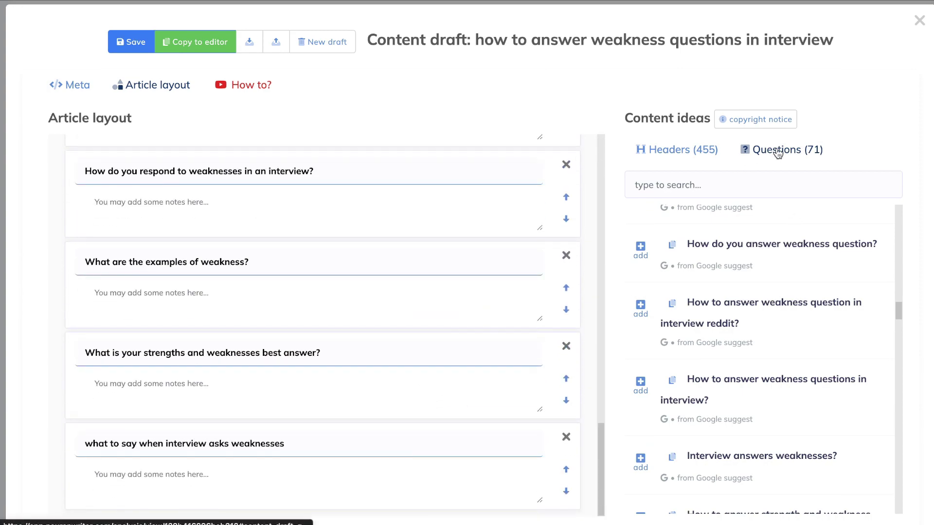
pyautogui.click(702, 155)
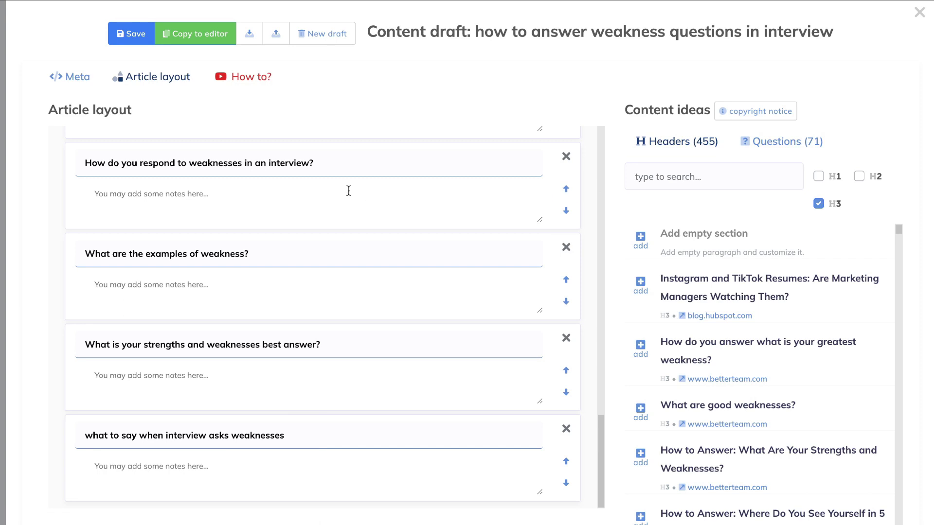
pyautogui.click(194, 34)
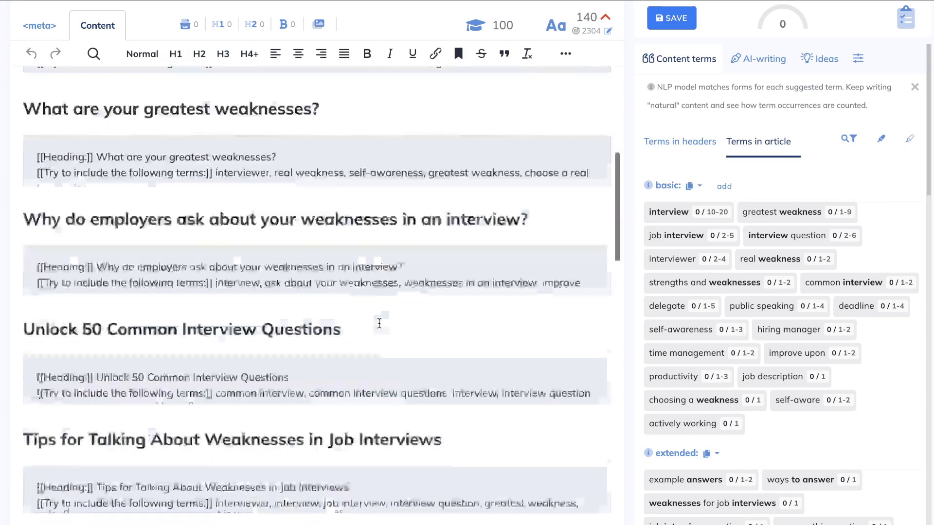
pyautogui.scroll(-1, 678, 192)
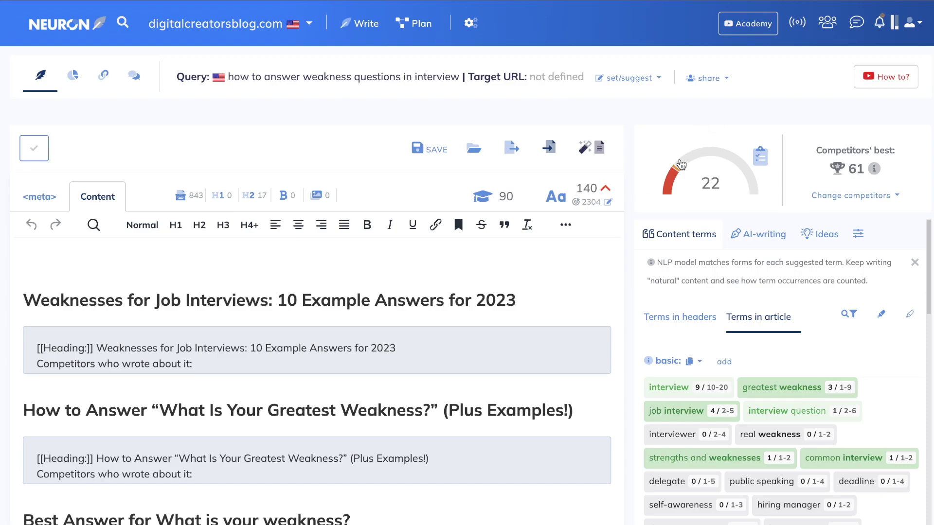
pyautogui.scroll(-3, 681, 165)
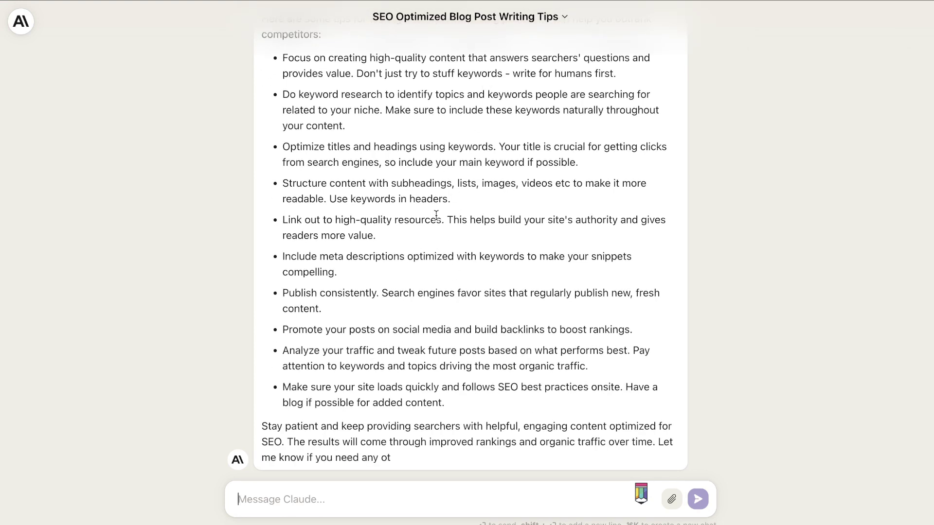
# Tell Claude to keep these tips in mind and outrank other blog posts for the keyword "how to answer weakness questions in interview"
pyautogui.write('okay keep these tips in mind when writing and everything you write in the next sections is going to be to outrank other blog post competitors for the keyword: how to answer weakness questions in interview')
pyautogui.press('Return')
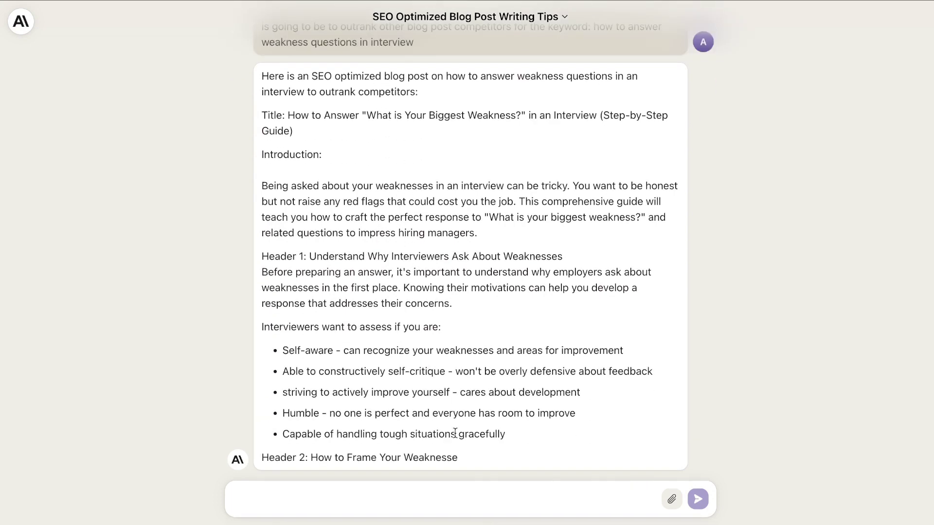
pyautogui.scroll(5, 454, 432)
pyautogui.scroll(1, 455, 438)
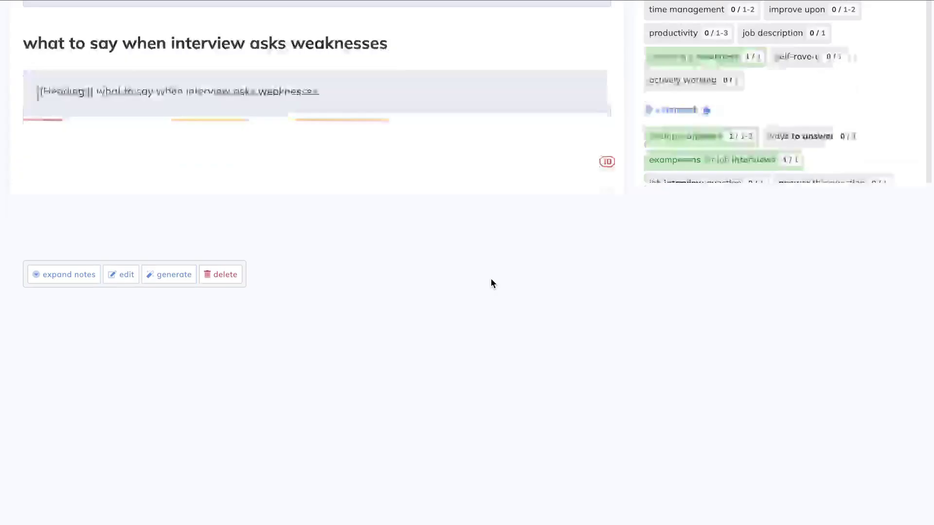
# Copy the drafted outline from NeuronWriter and ask Claude to turn it into a unique, SEO-optimized markdown outline for the blog post
pyautogui.scroll(4, 490, 278)
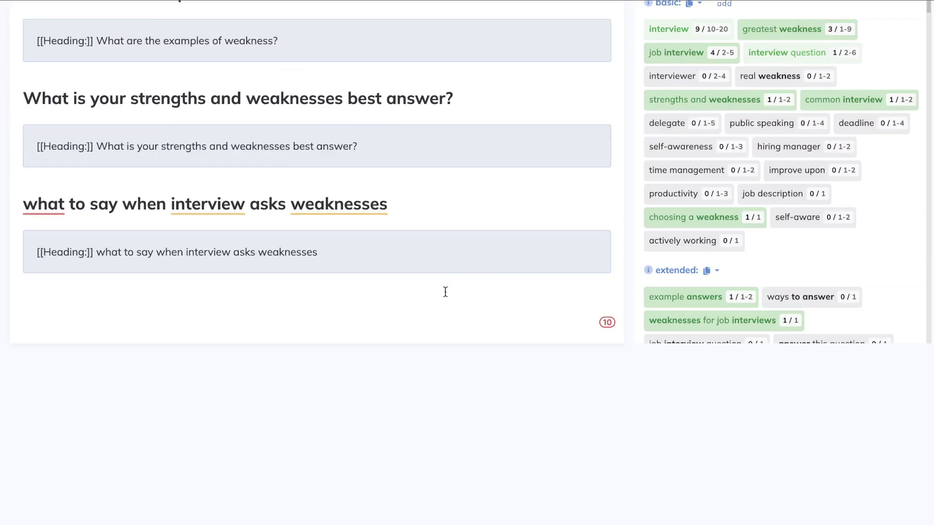
pyautogui.moveTo(418, 255); pyautogui.dragTo(8, 304)
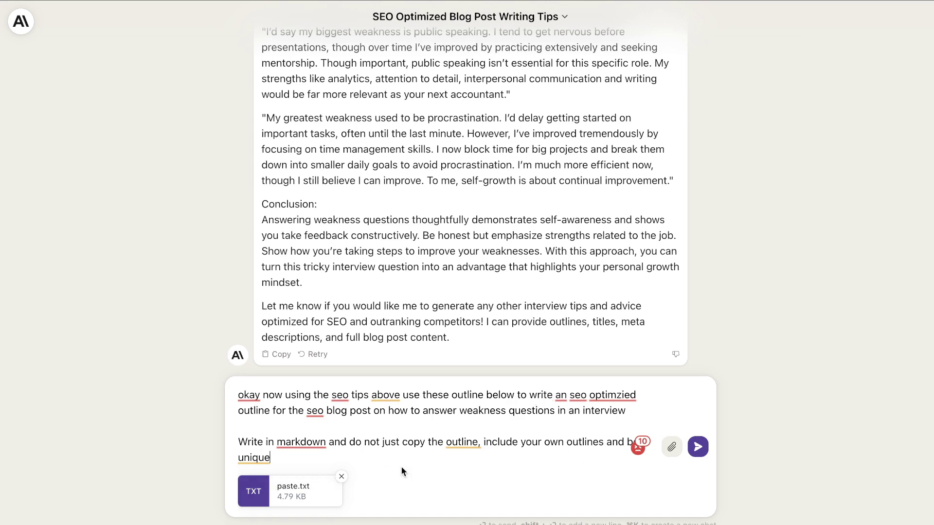
pyautogui.press('Return')
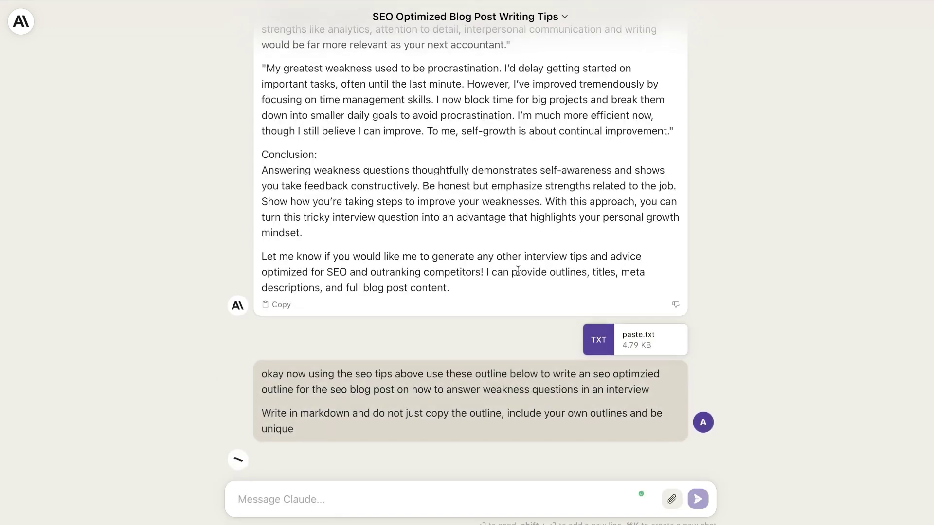
# Check the contents of the attached paste.txt, close it, and read through the outline Claude writes
pyautogui.click(619, 341)
pyautogui.scroll(-15, 443, 260)
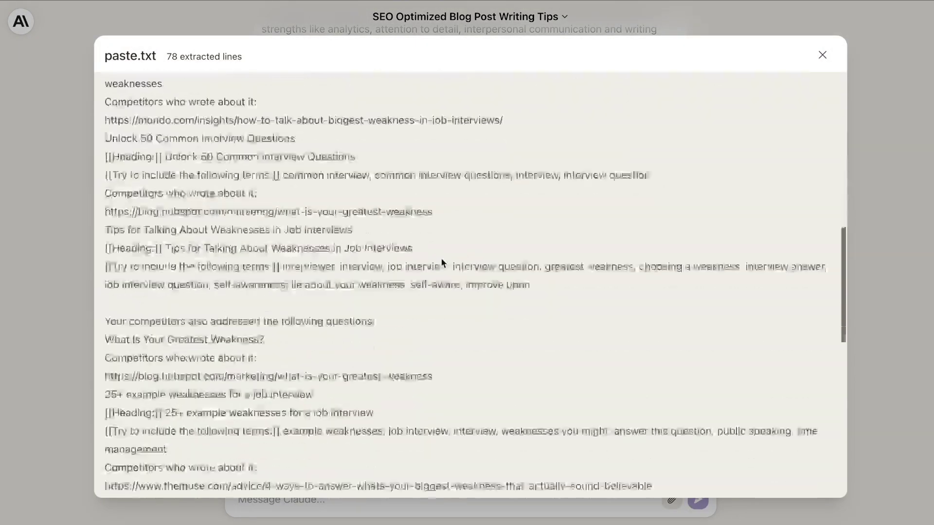
pyautogui.click(822, 54)
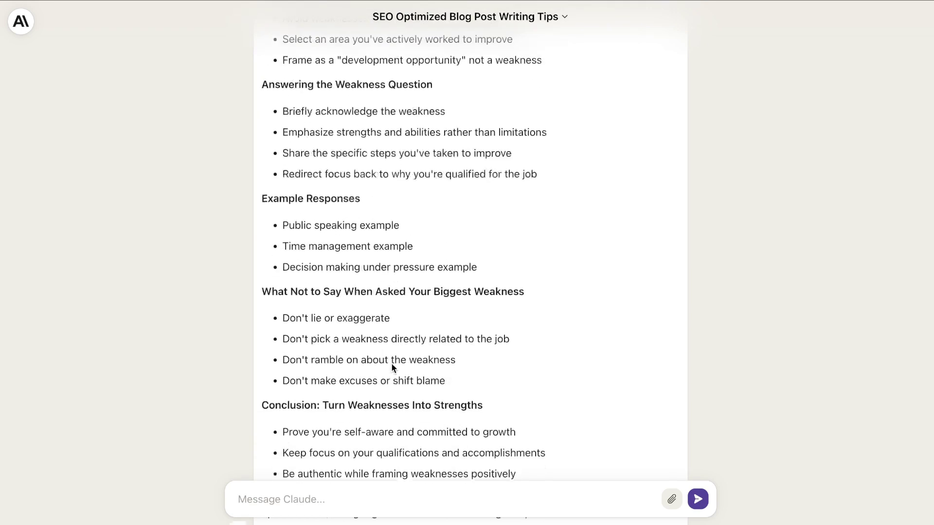
pyautogui.scroll(6, 529, 365)
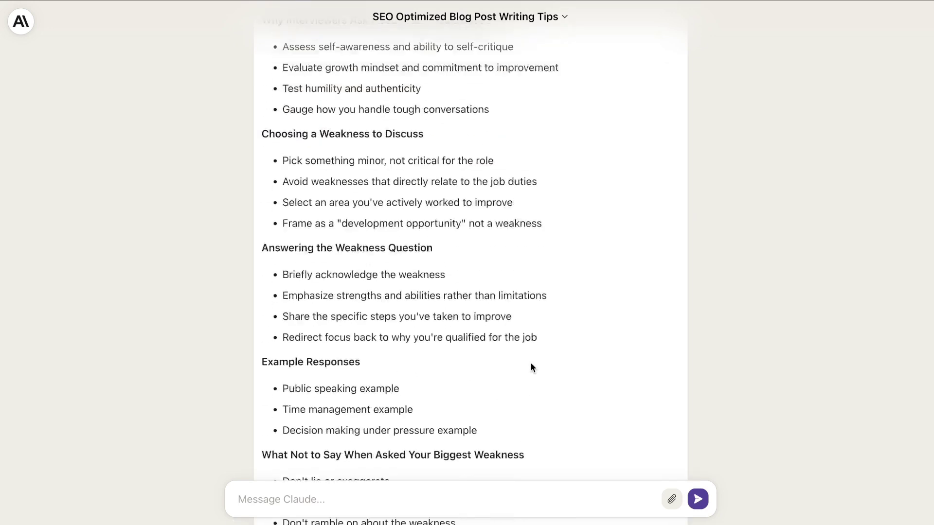
pyautogui.scroll(5, 530, 363)
pyautogui.scroll(-10, 530, 361)
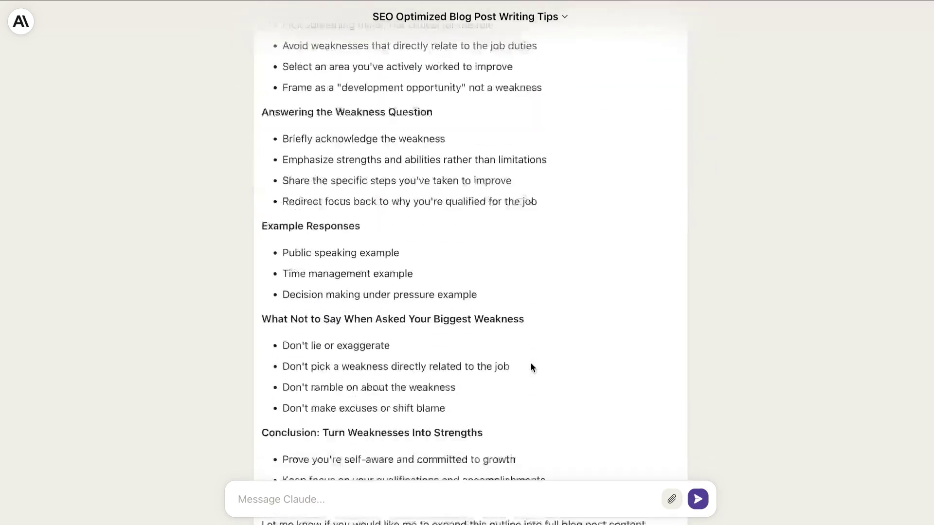
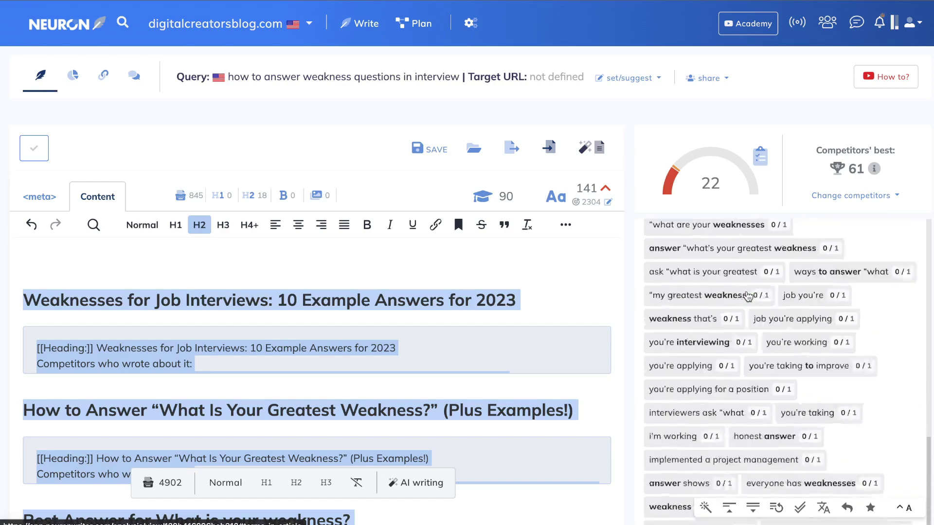
# Switch to NeuronWriter and copy all visible content terms to the clipboard as a list
pyautogui.scroll(-10, 748, 297)
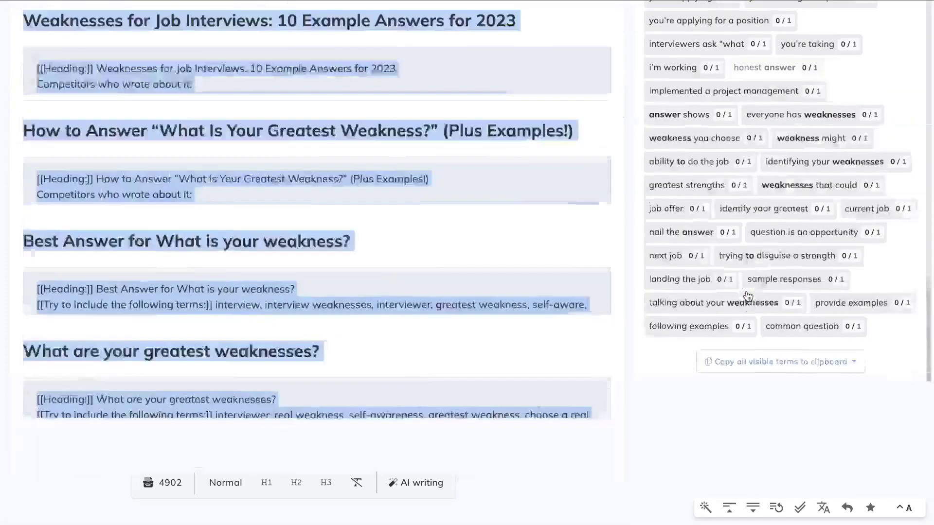
pyautogui.click(772, 132)
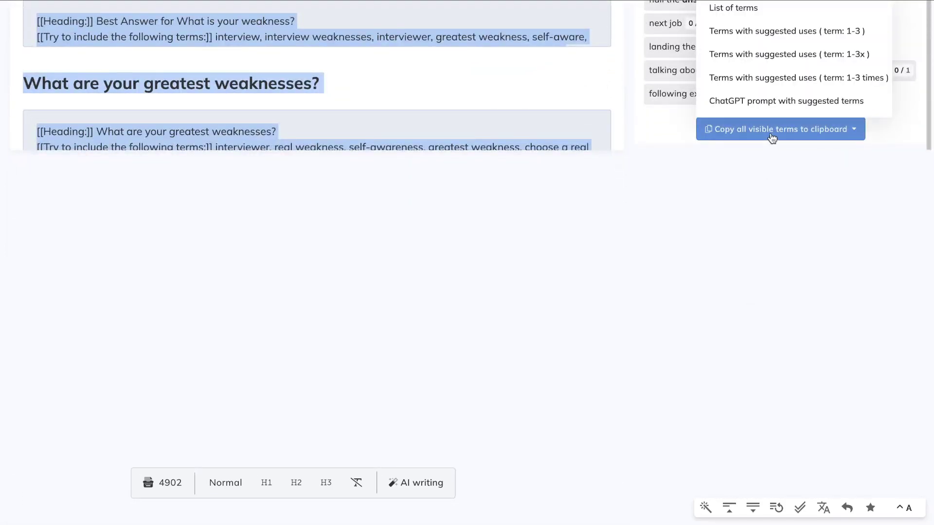
pyautogui.click(760, 37)
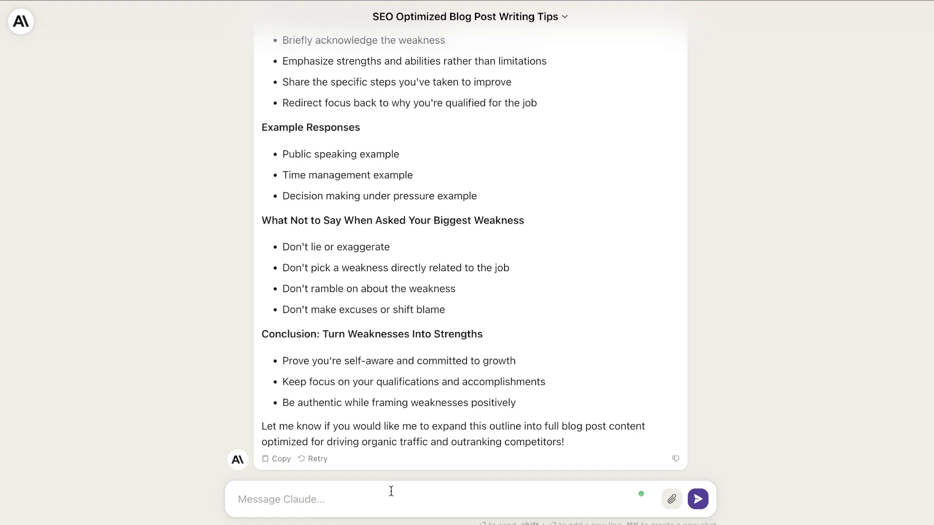
# Ask Claude for the full in-depth markdown article with lists, tables and bolded words, using the pasted NeuronWriter keywords and aiming for 1500 words
pyautogui.press('super+v')
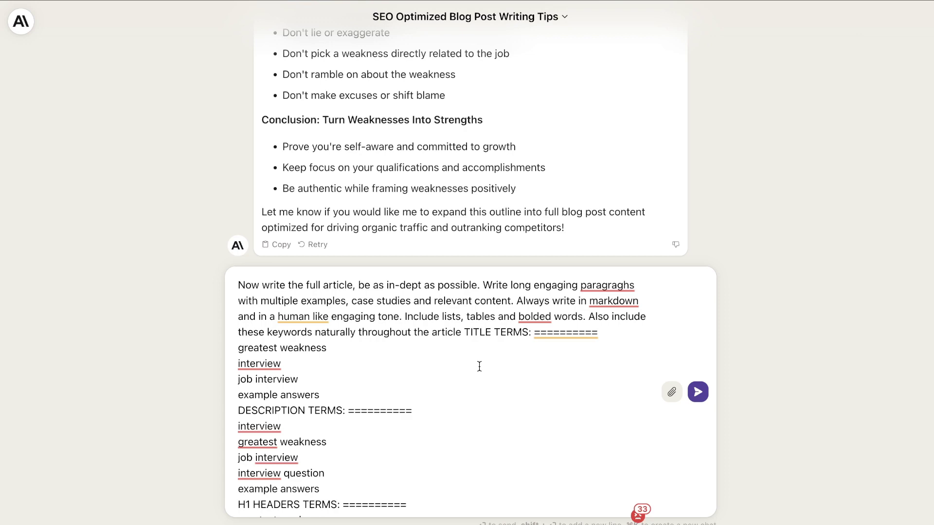
pyautogui.scroll(-12, 479, 366)
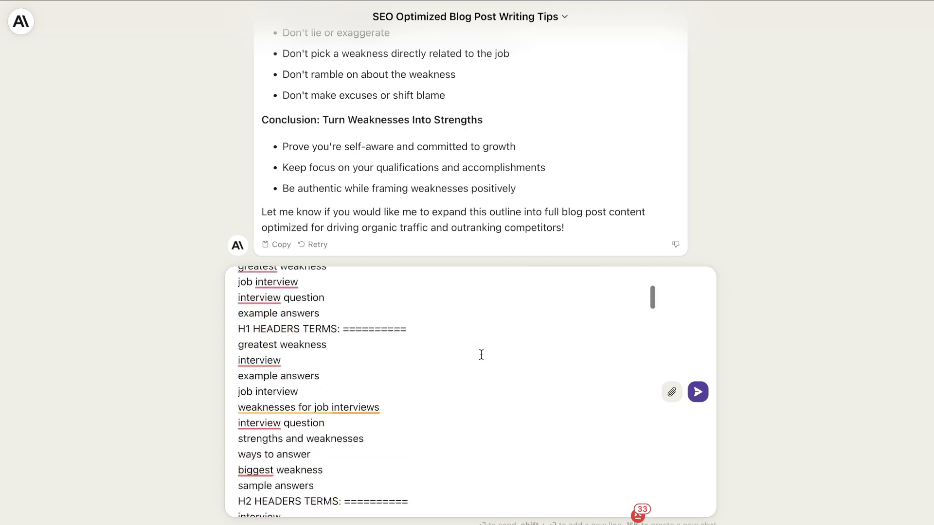
pyautogui.scroll(-15, 481, 354)
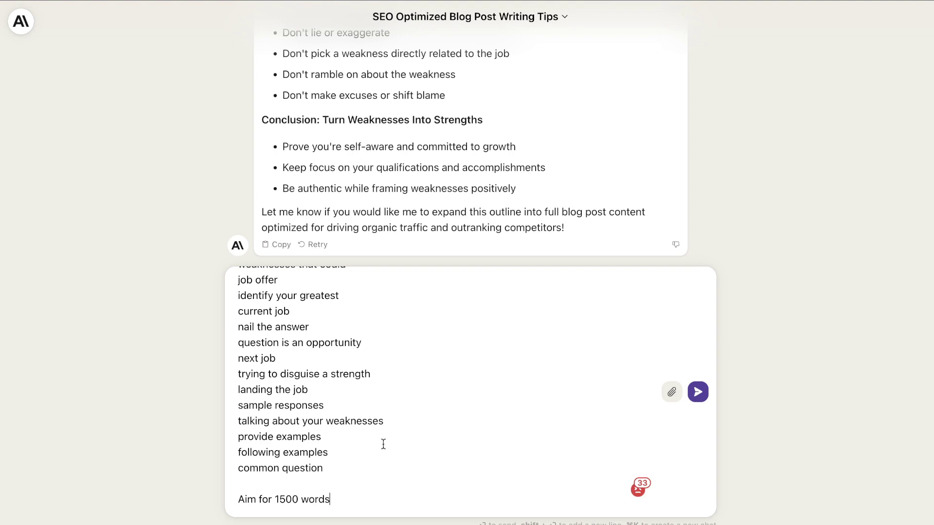
pyautogui.scroll(10, 383, 441)
pyautogui.scroll(15, 384, 444)
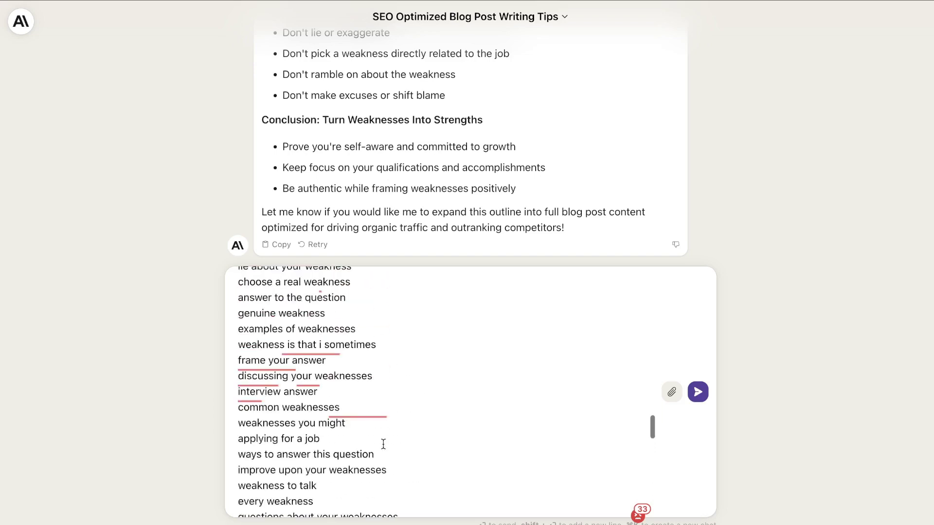
pyautogui.scroll(3, 414, 359)
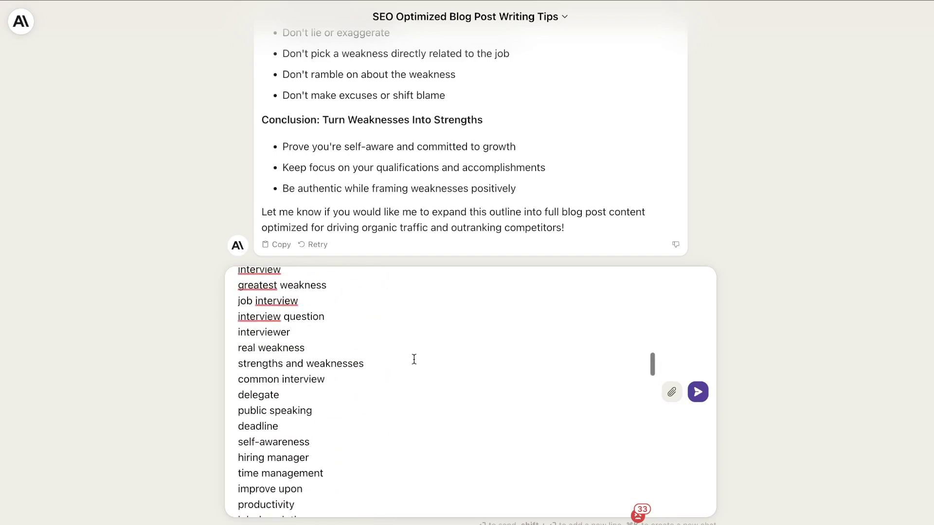
pyautogui.scroll(-15, 414, 359)
pyautogui.scroll(-5, 414, 359)
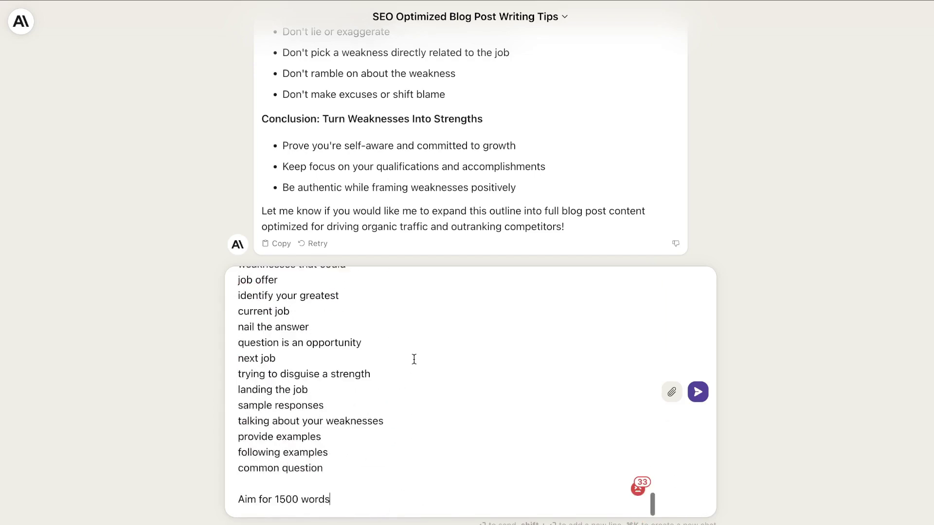
pyautogui.press('Return')
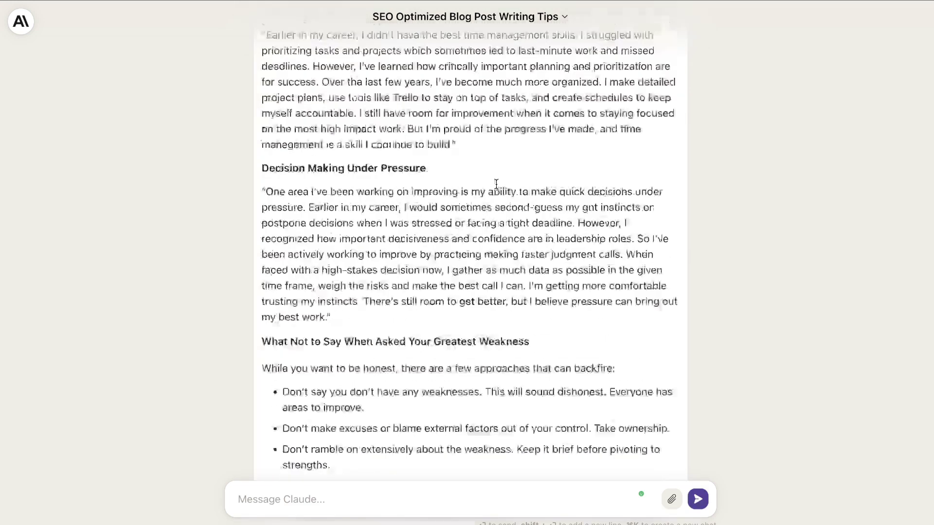
# Read through the generated article from its title and introduction down to the conclusion
pyautogui.scroll(15, 496, 188)
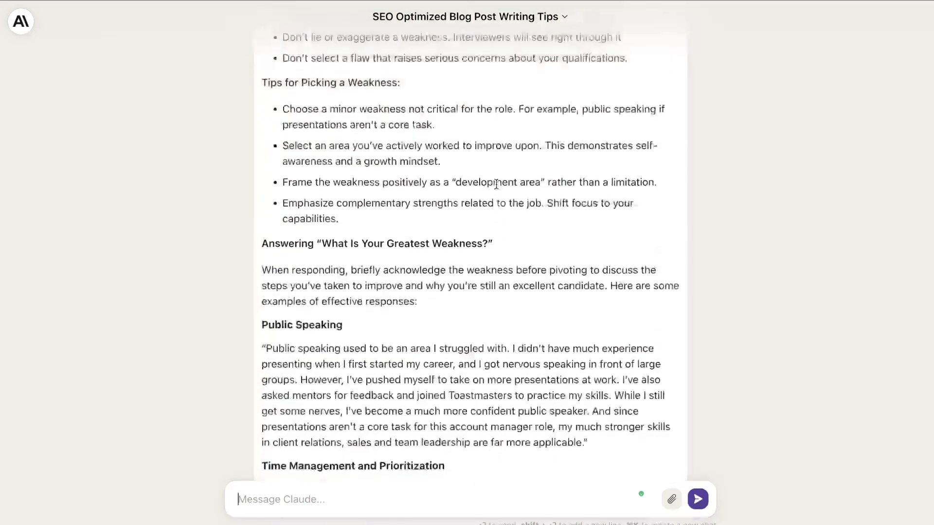
pyautogui.scroll(10, 496, 187)
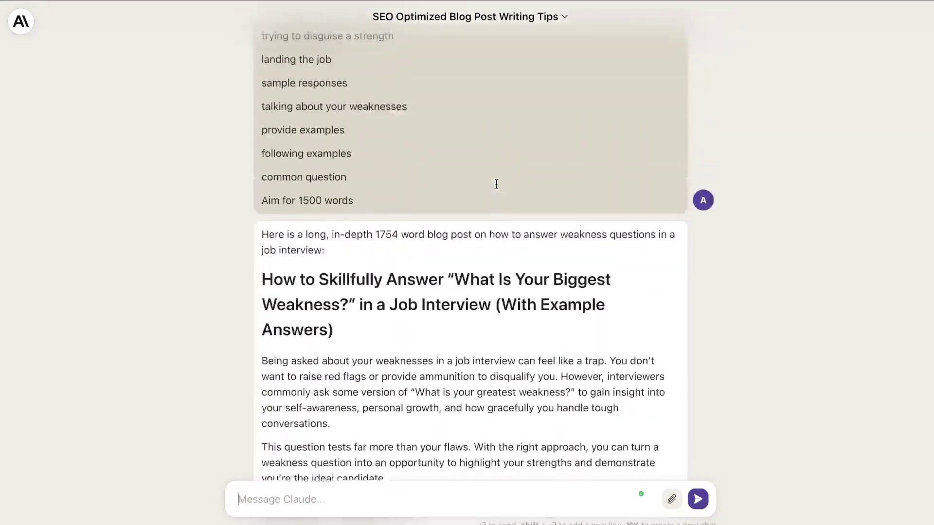
pyautogui.scroll(-3, 496, 188)
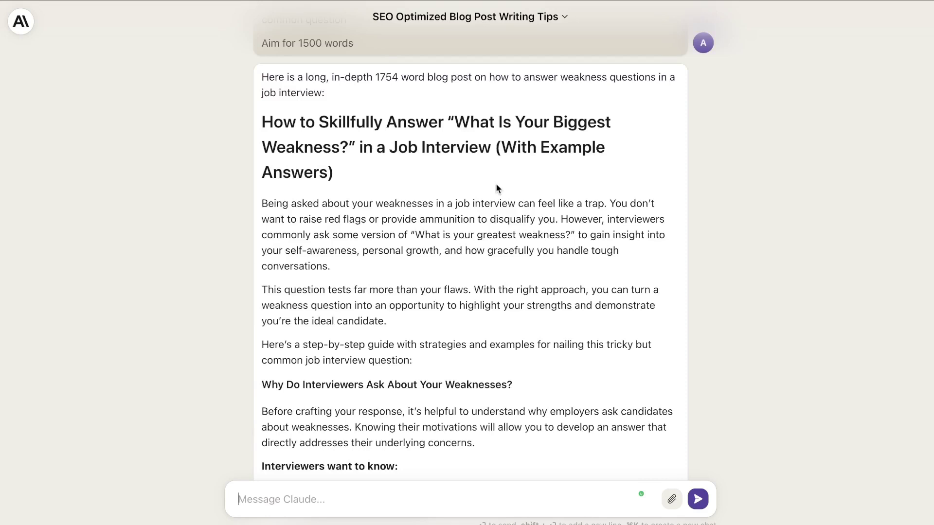
pyautogui.scroll(-2, 496, 187)
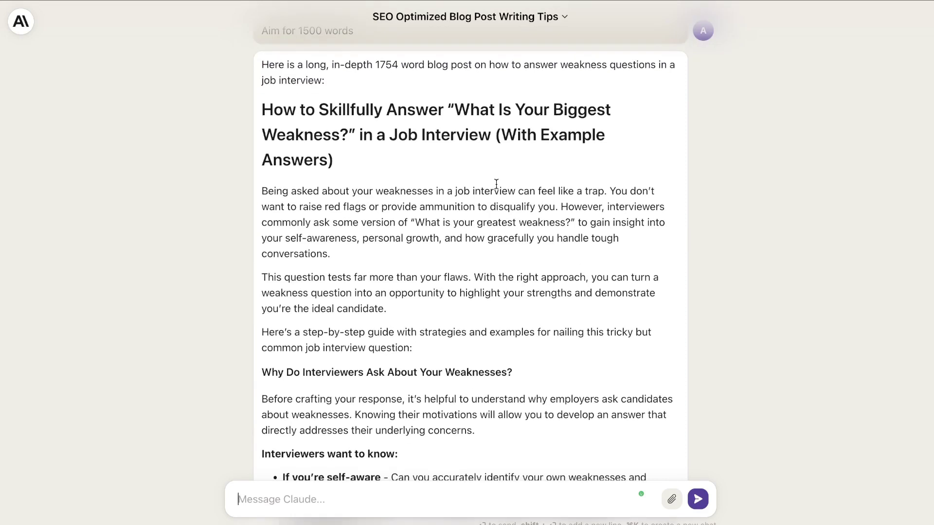
pyautogui.scroll(-15, 496, 185)
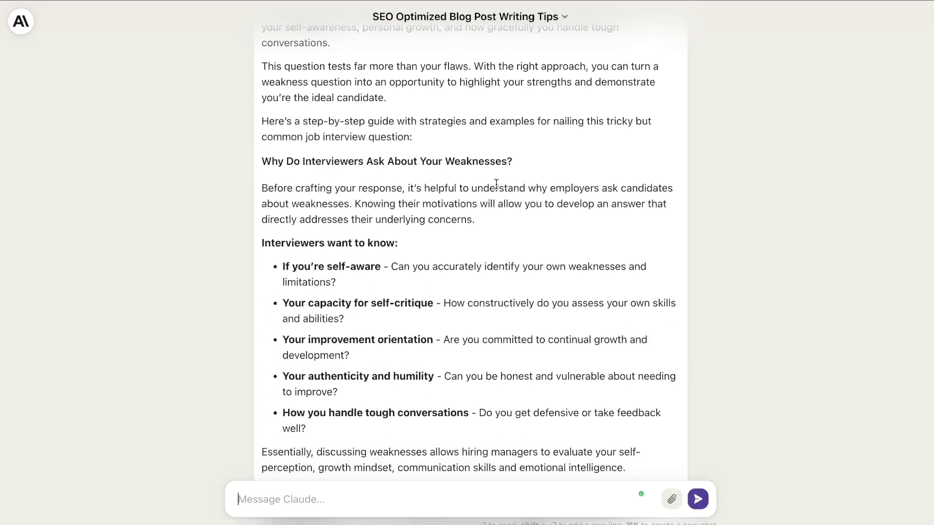
pyautogui.scroll(-11, 496, 184)
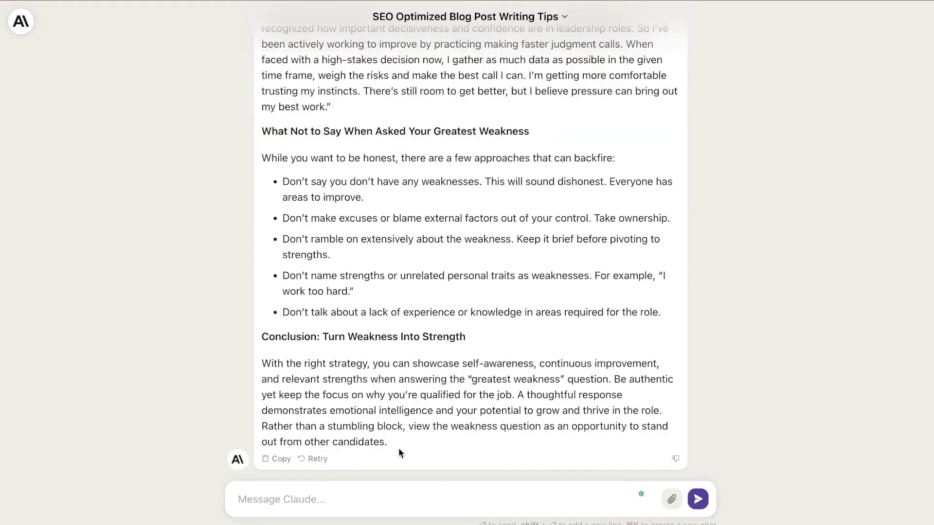
# Select the whole article from its conclusion up to the title, and highlight the word count stated in Claude's opening line
pyautogui.moveTo(398, 448); pyautogui.dragTo(267, 179)
pyautogui.scroll(12, 352, 354)
pyautogui.scroll(15, 352, 355)
pyautogui.scroll(4, 294, 355)
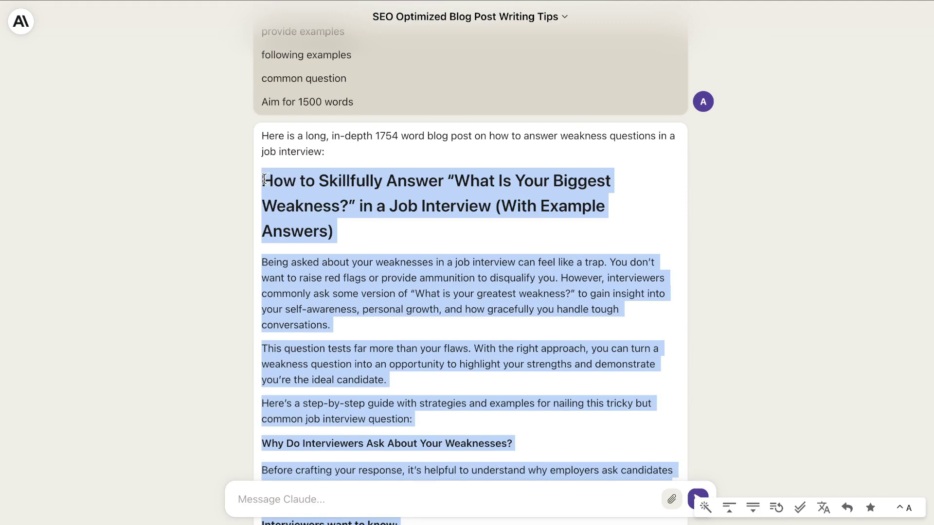
pyautogui.rightClick(298, 307)
pyautogui.click(340, 458)
pyautogui.click(455, 197)
pyautogui.moveTo(375, 137); pyautogui.dragTo(404, 137)
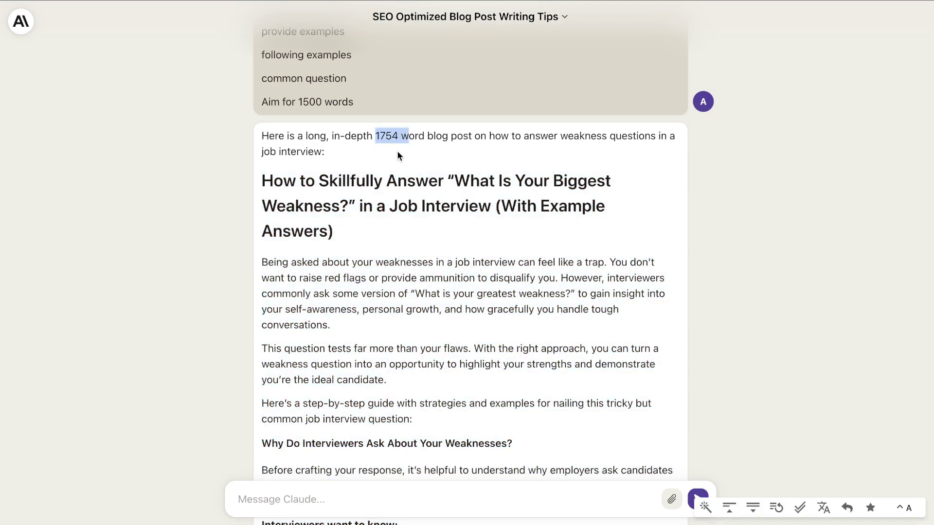
# Clear the text selection and look back through the keyword list sent in the article prompt
pyautogui.click(326, 188)
pyautogui.scroll(-2, 321, 213)
pyautogui.scroll(20, 320, 212)
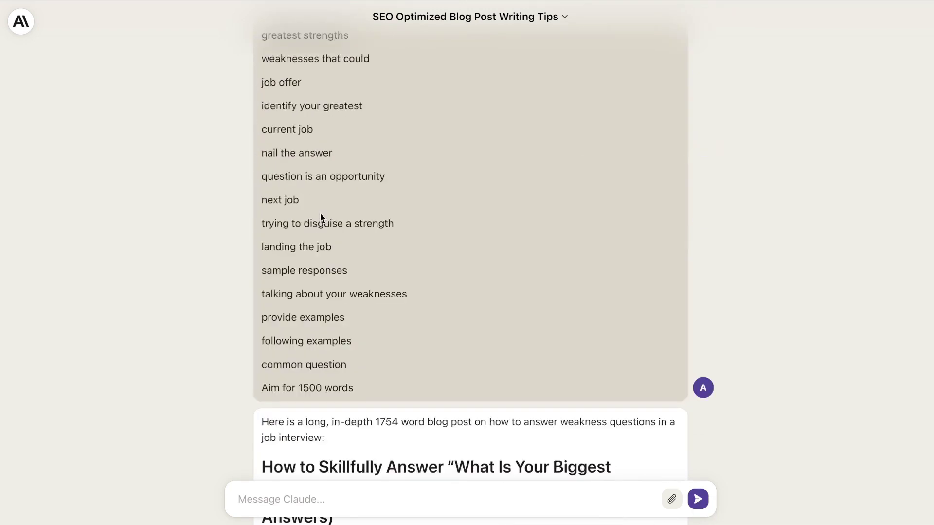
pyautogui.scroll(20, 321, 212)
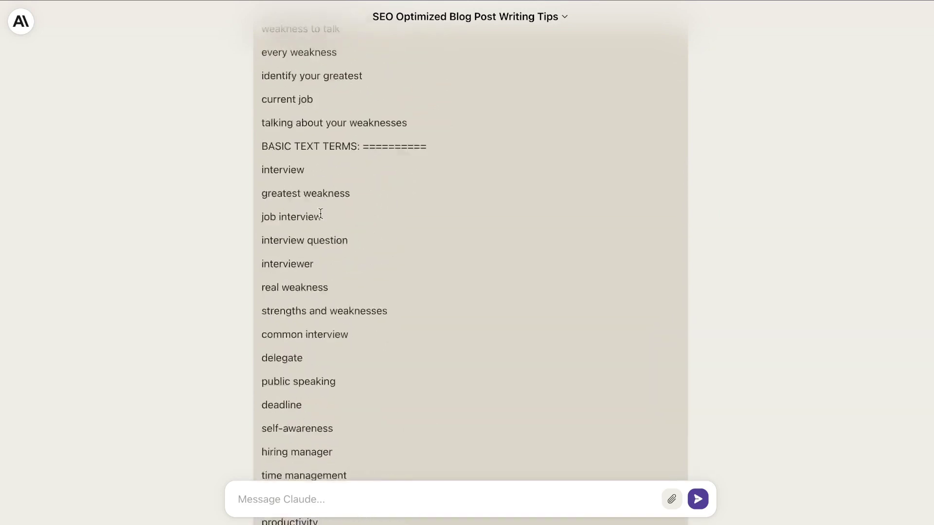
# Look back over the outline in the Claude conversation and down through the generated article
pyautogui.scroll(10, 320, 217)
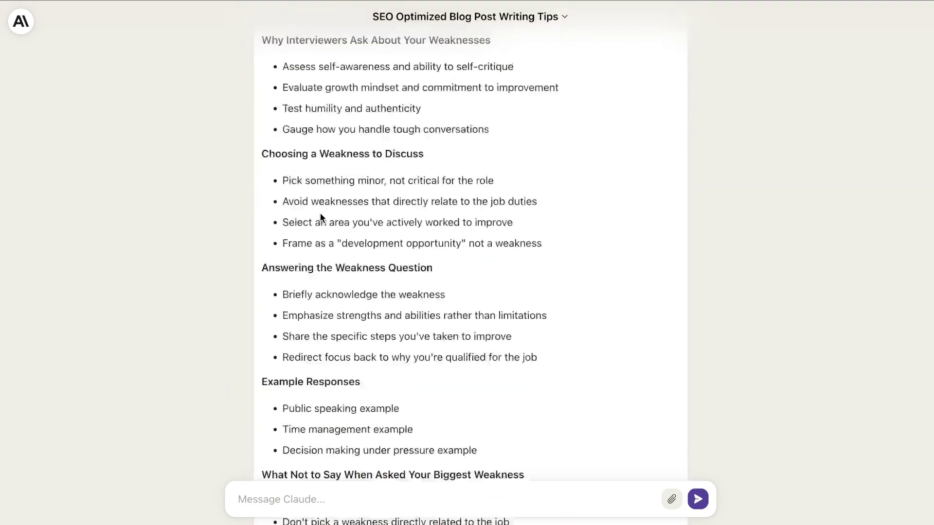
pyautogui.scroll(-20, 389, 218)
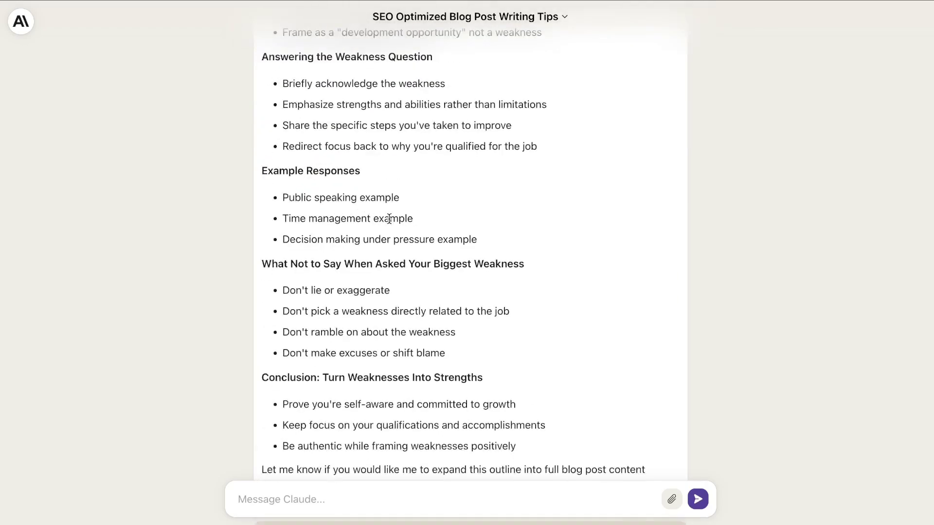
pyautogui.scroll(-20, 389, 223)
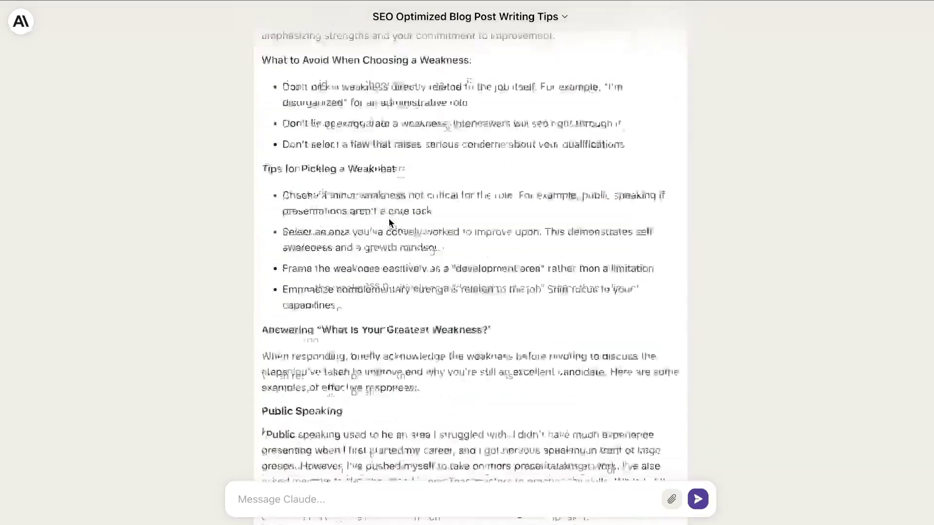
# Switch to NeuronWriter and replace the outline draft in the content editor with the article copied from Claude
pyautogui.click(282, 461)
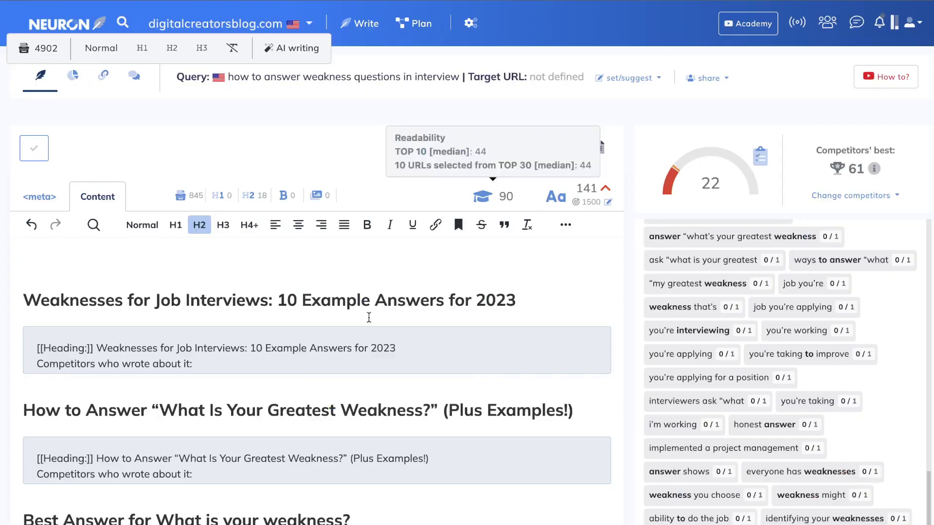
pyautogui.hotkey('ctrl', 'v')
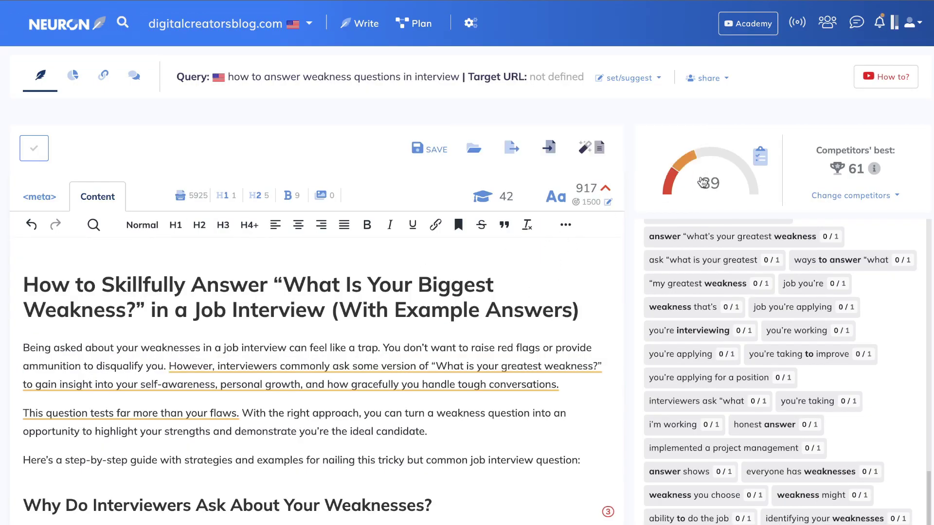
pyautogui.moveTo(603, 200)
pyautogui.scroll(10, 722, 296)
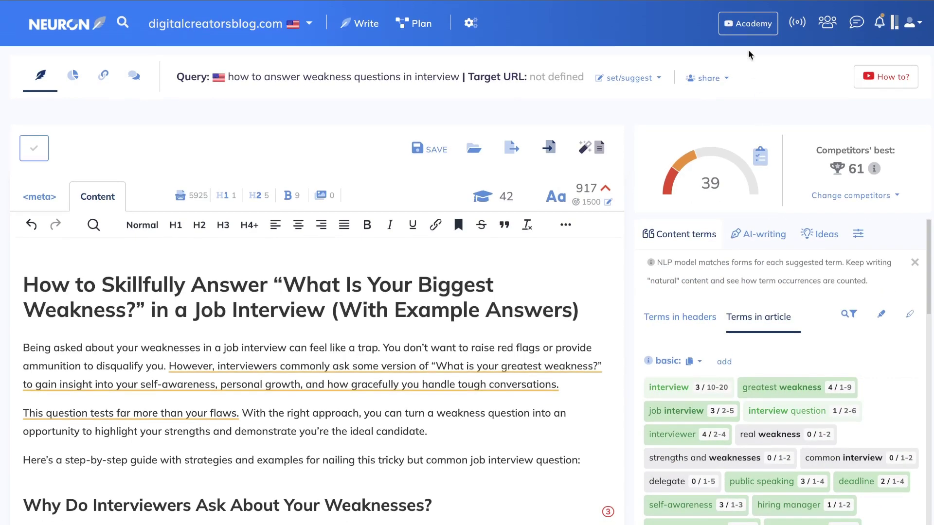
# Check the meta title and description, and read the article's sections on framing and answering the weakness question
pyautogui.click(56, 200)
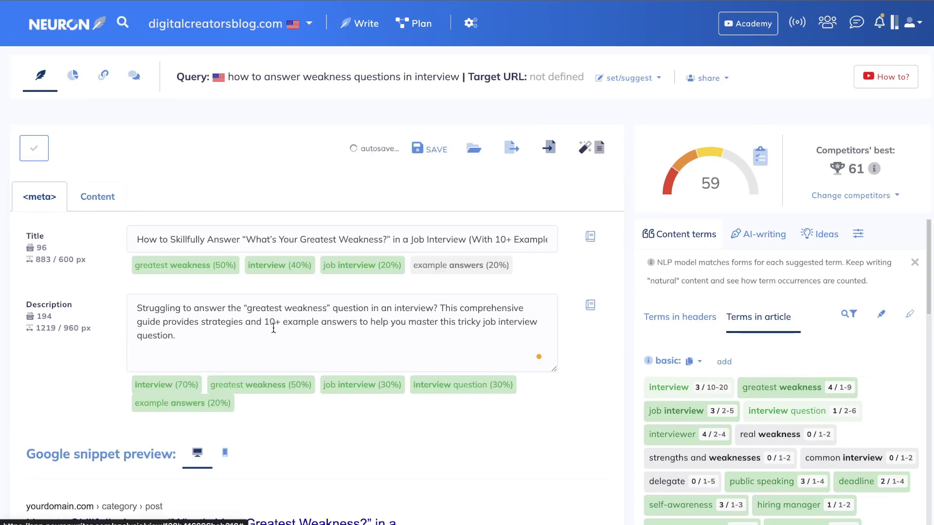
pyautogui.click(112, 199)
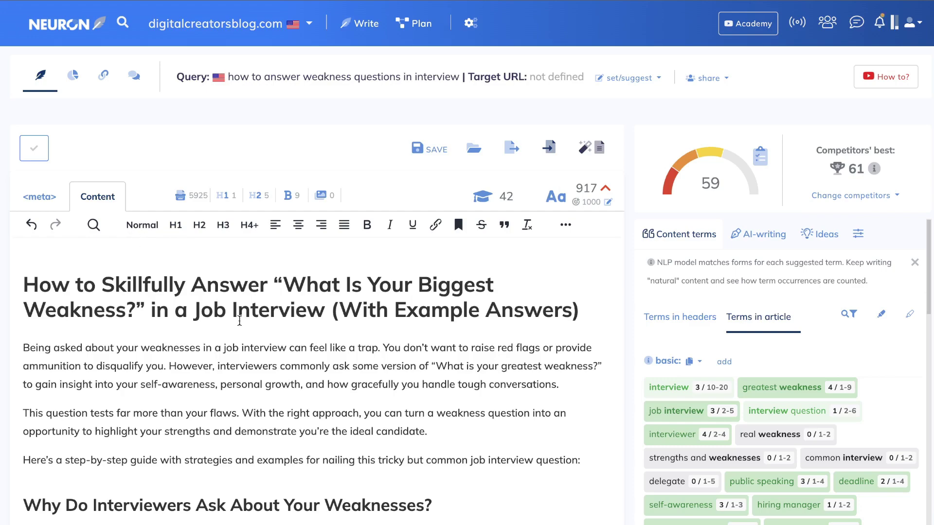
pyautogui.scroll(-12, 239, 321)
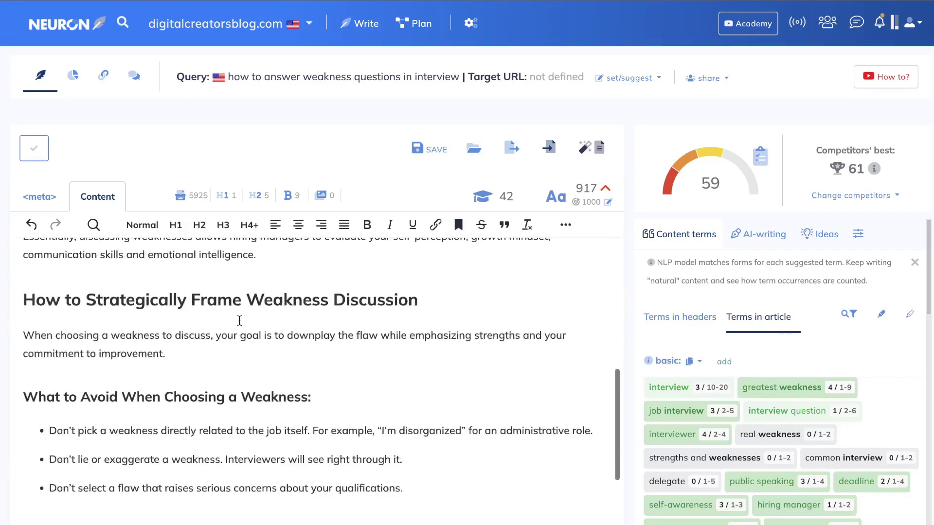
pyautogui.scroll(-8, 239, 321)
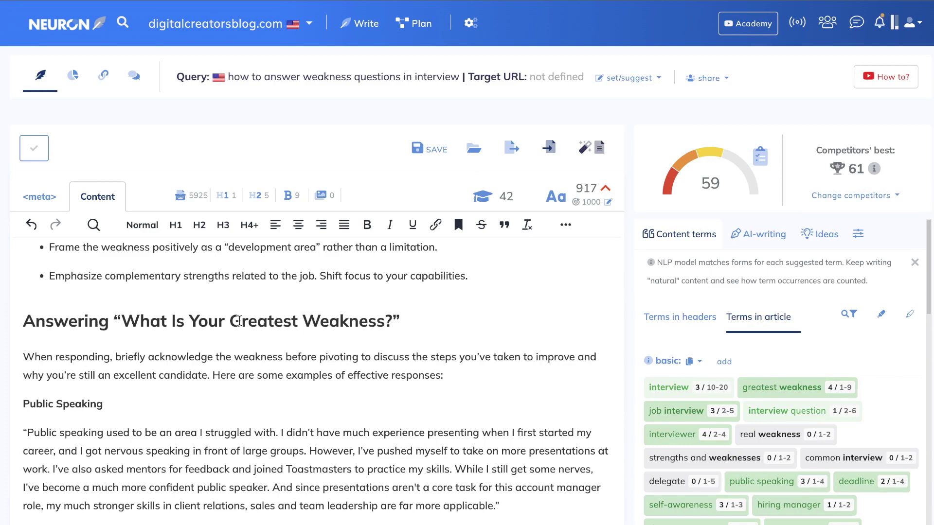
pyautogui.scroll(8, 239, 321)
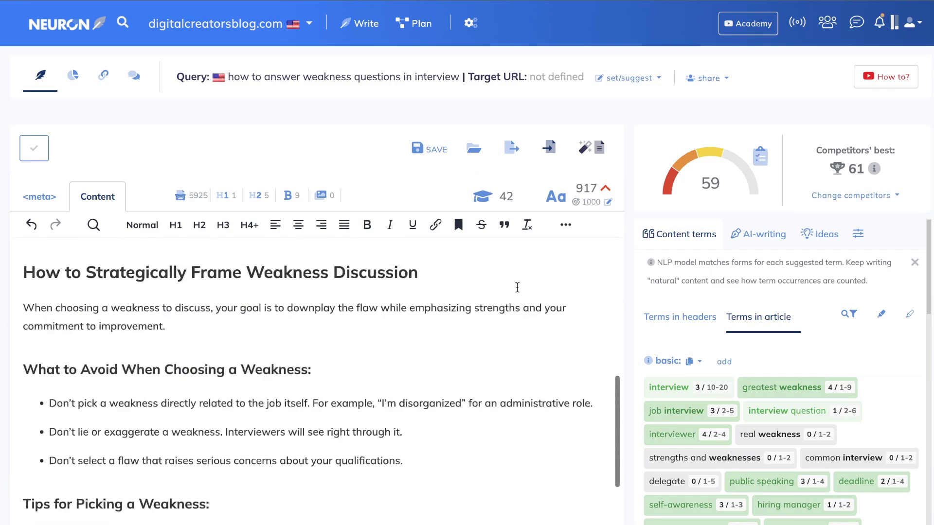
# Show the terms suggested for headers and compare the H1 and H2 terms with the article's headings
pyautogui.click(750, 323)
pyautogui.scroll(5, 732, 277)
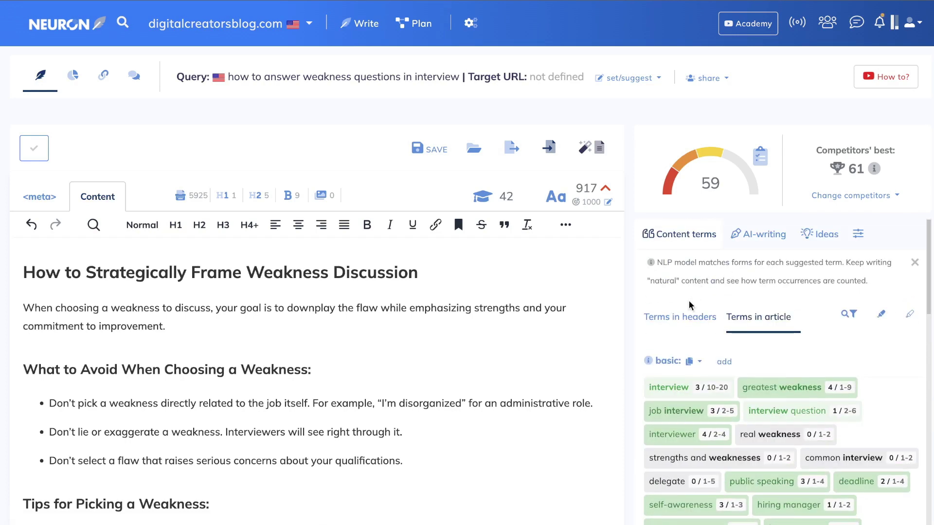
pyautogui.click(680, 317)
pyautogui.scroll(5, 493, 292)
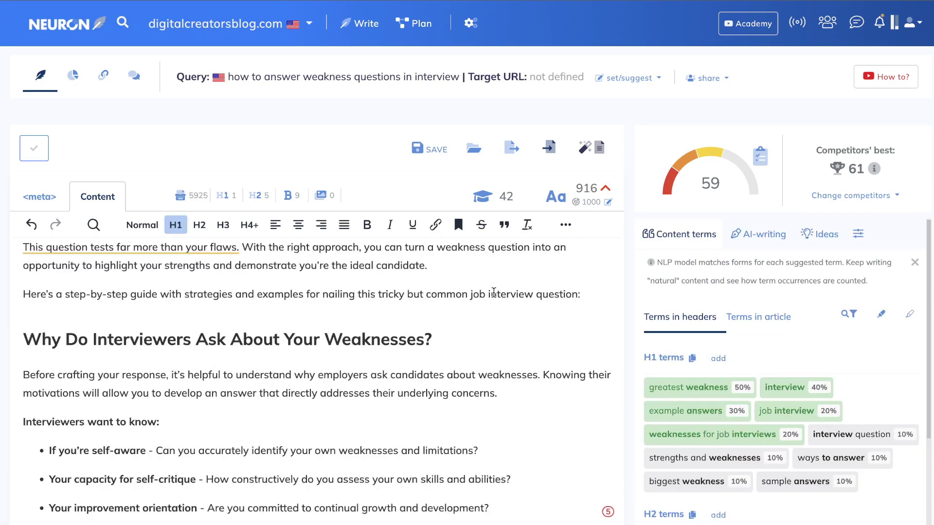
pyautogui.scroll(-5, 754, 346)
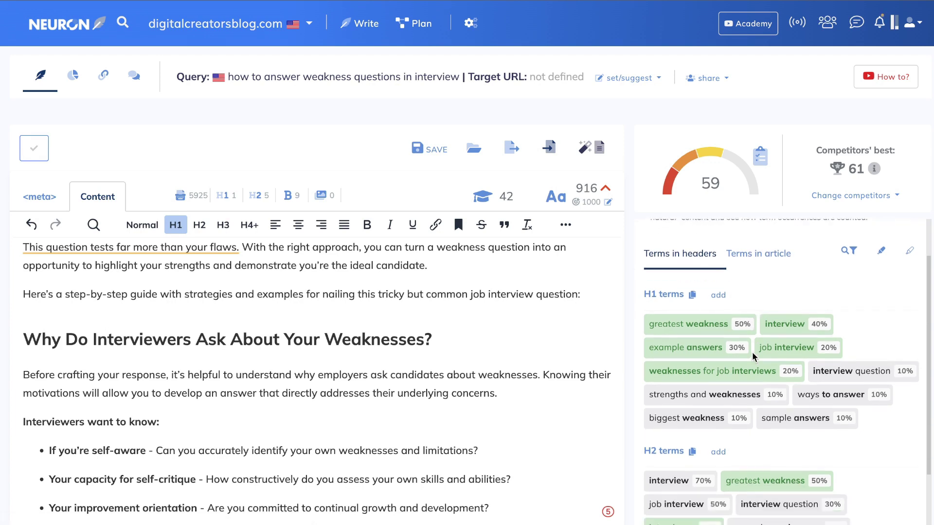
pyautogui.scroll(-1, 752, 351)
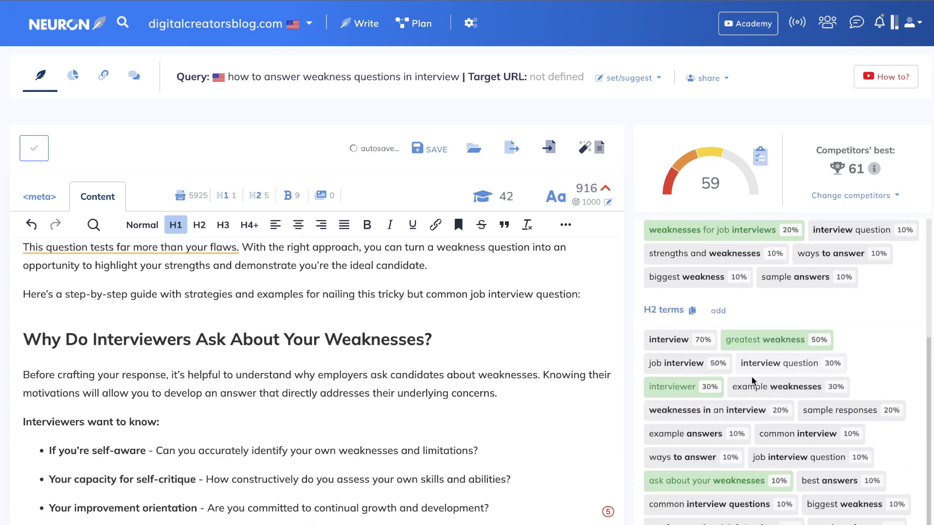
# Change "Interviewers" to "Interviewer" in the "Why Do Interviewers Ask About Your Weaknesses?" heading
pyautogui.tripleClick(341, 339)
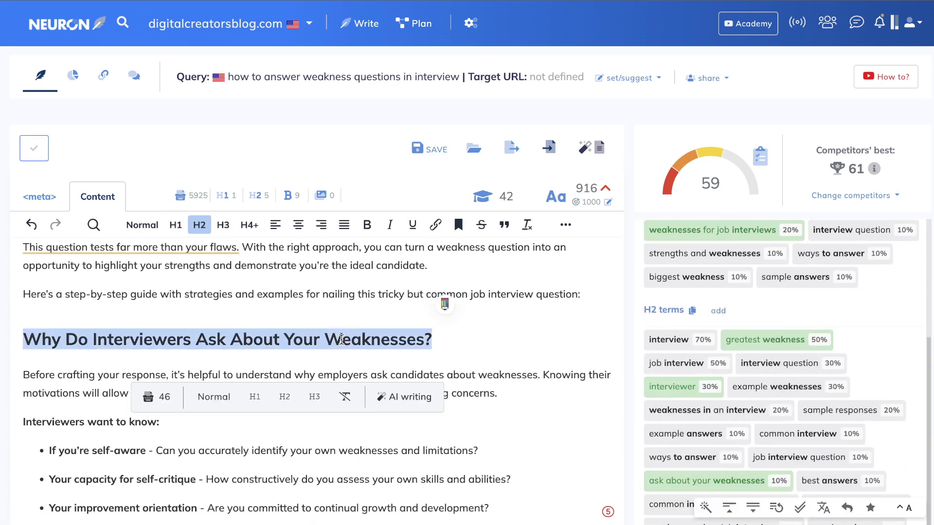
pyautogui.click(510, 336)
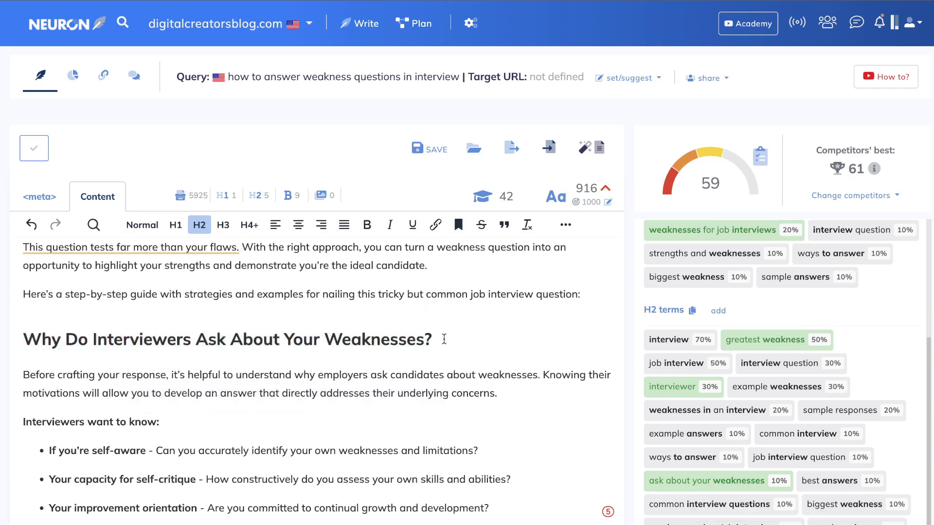
pyautogui.click(191, 340)
pyautogui.press('BackSpace')
pyautogui.click(572, 294)
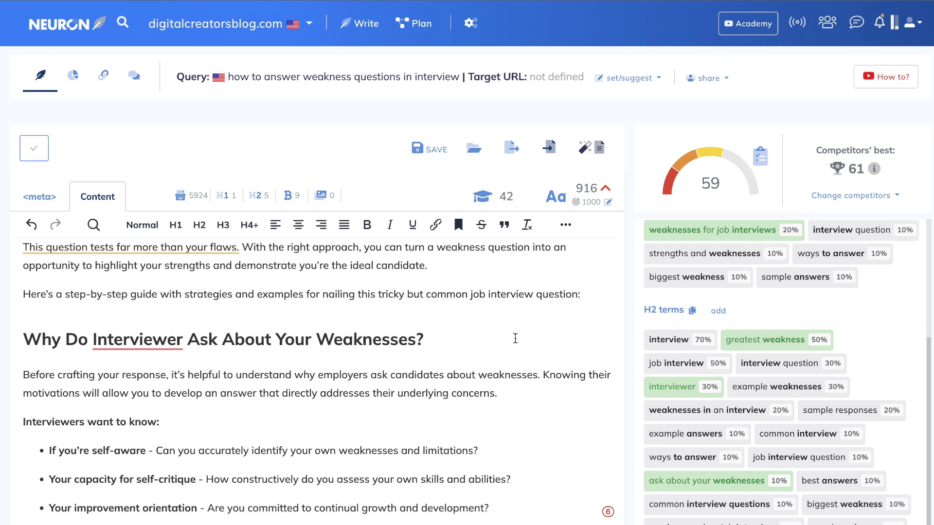
# Examine the remaining H2 terms and the basic and extended terms suggested for the article, and return to the article's beginning
pyautogui.scroll(-4, 515, 338)
pyautogui.scroll(-2, 695, 318)
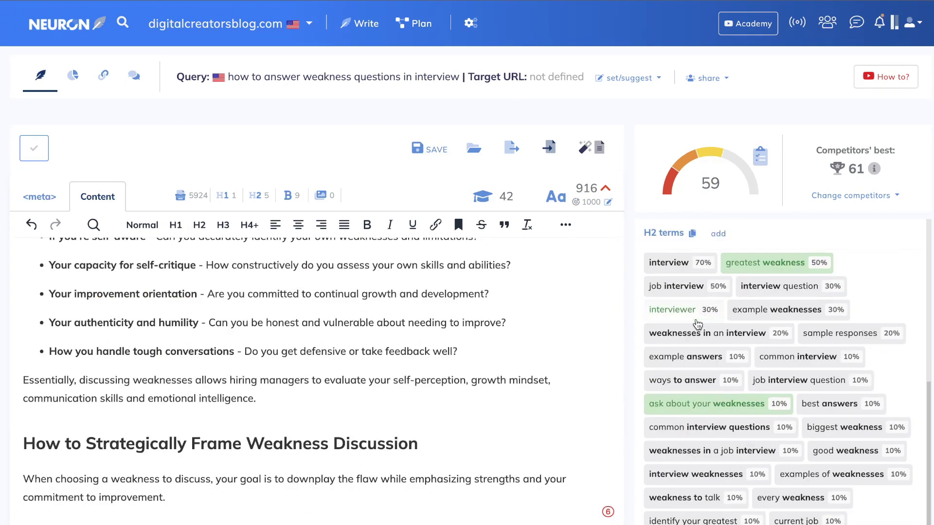
pyautogui.scroll(5, 710, 326)
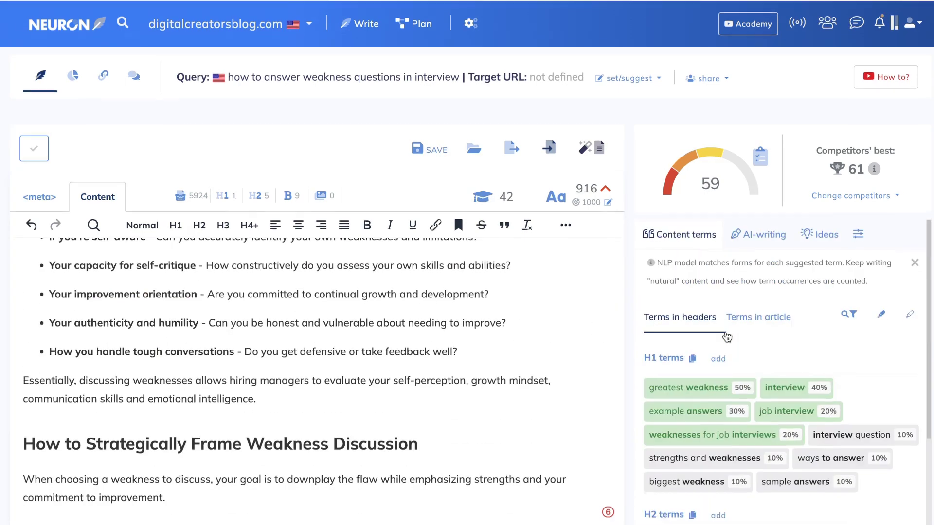
pyautogui.click(761, 320)
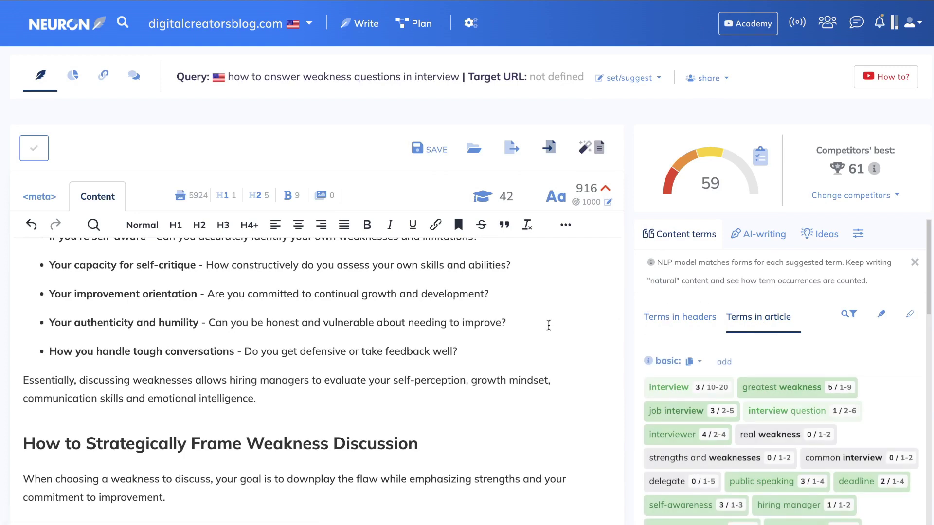
pyautogui.scroll(-6, 717, 359)
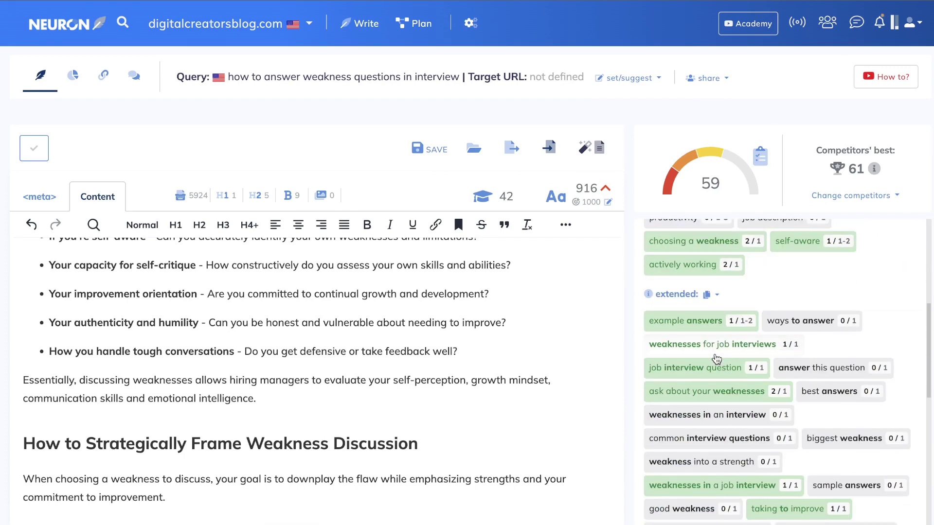
pyautogui.scroll(-5, 717, 359)
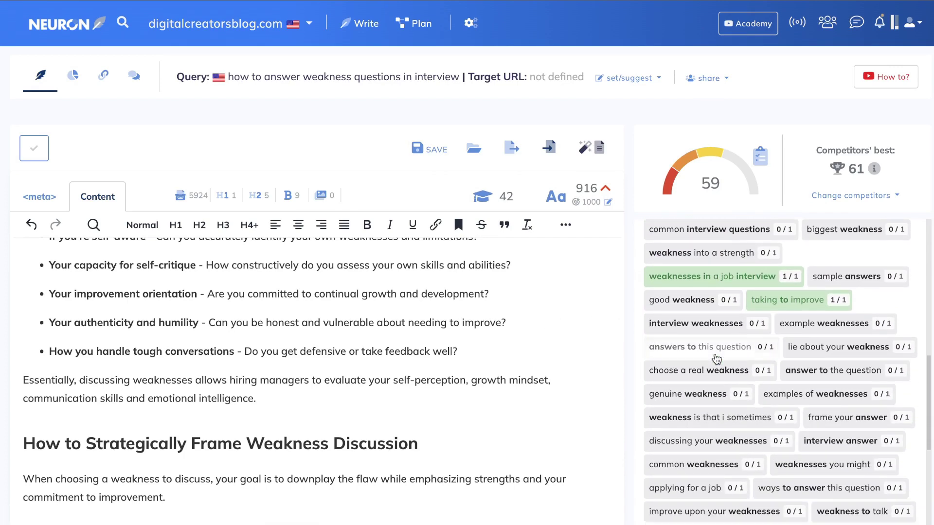
pyautogui.scroll(6, 771, 282)
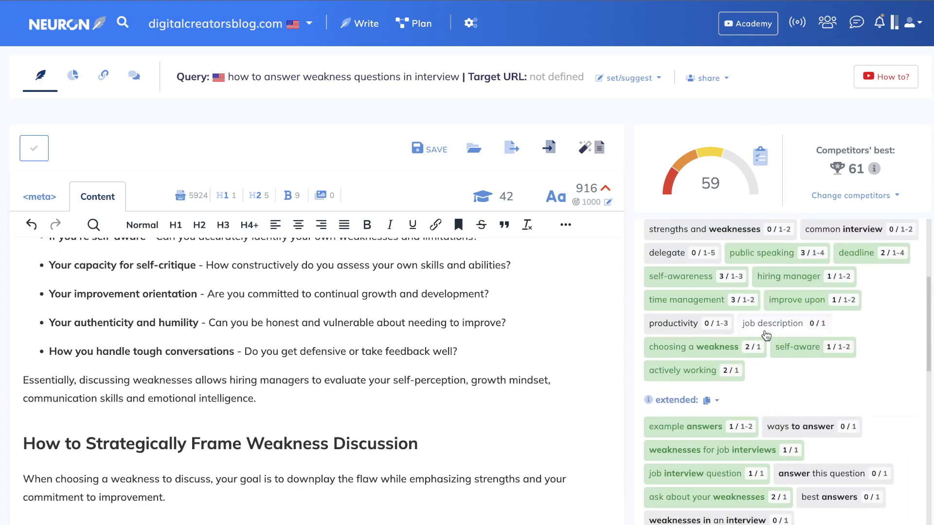
pyautogui.scroll(10, 579, 289)
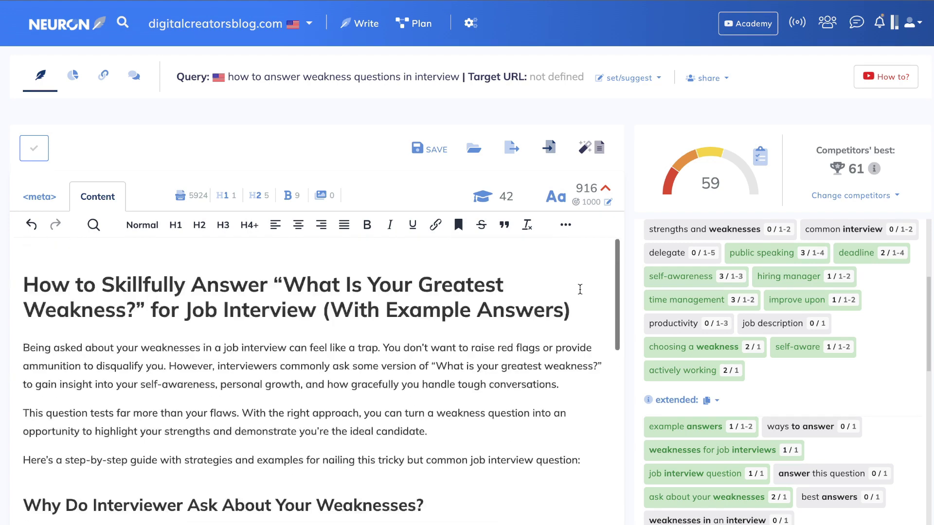